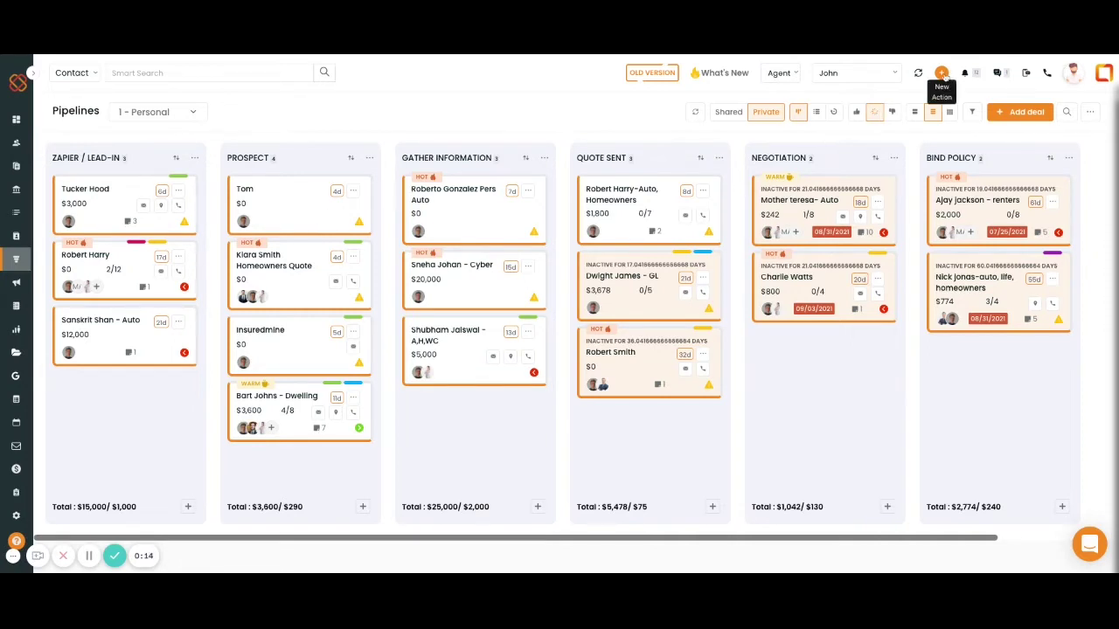
pyautogui.click(942, 73)
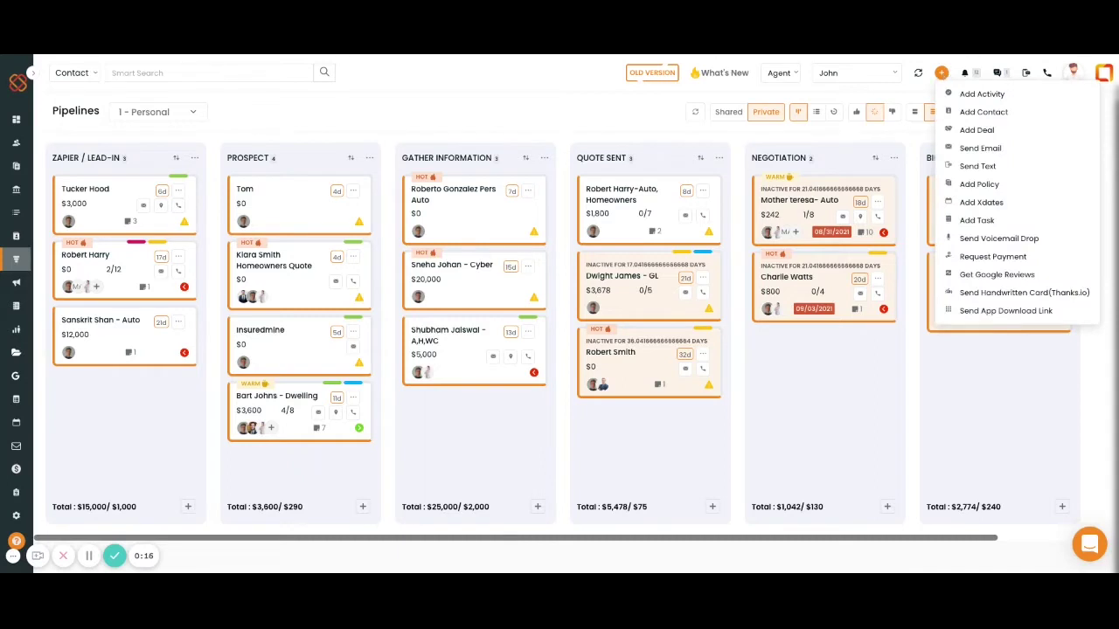
pyautogui.click(965, 130)
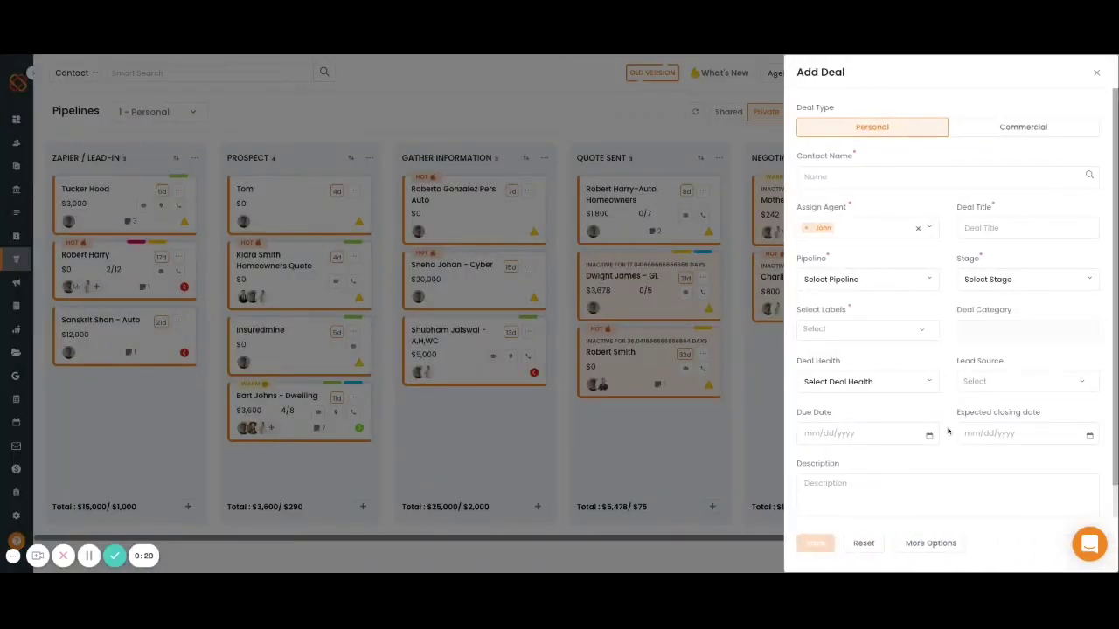
pyautogui.click(1096, 73)
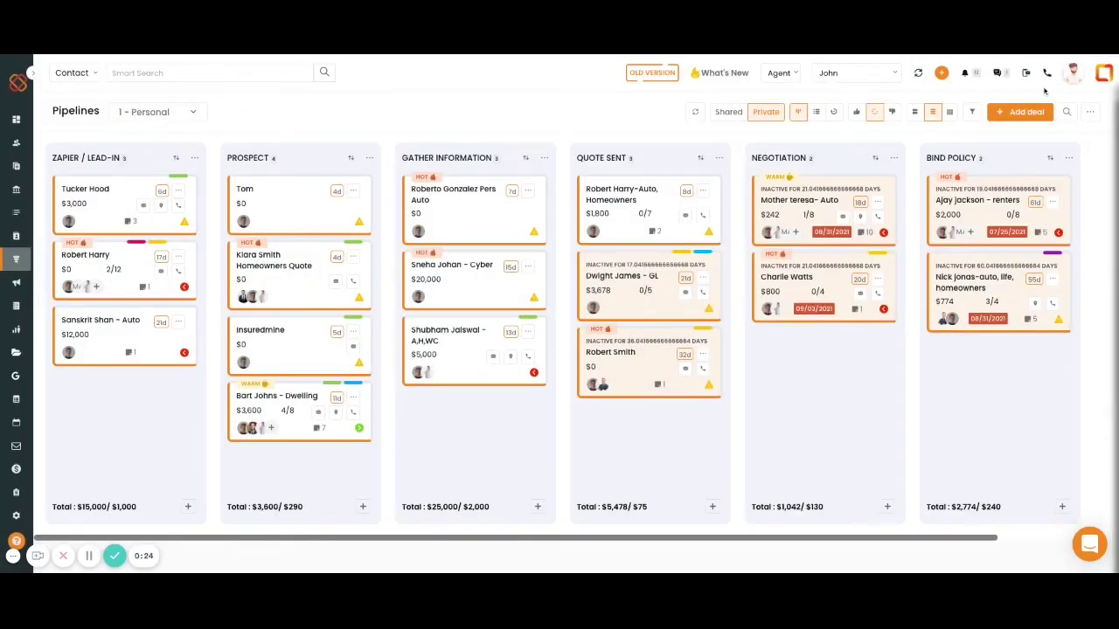
# Step: Fill in a personal deal for a new contact with label Waiting for a reply, category Auto (Commercial), health Cold and source BCBS Webinar, showing the additional fields
pyautogui.click(1019, 112)
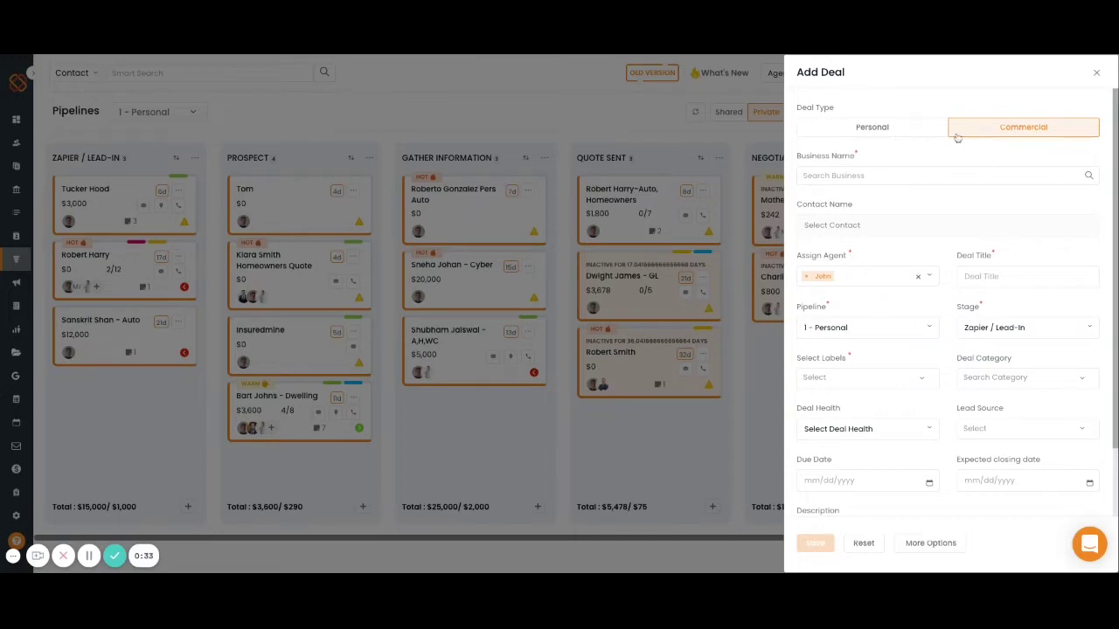
pyautogui.click(913, 127)
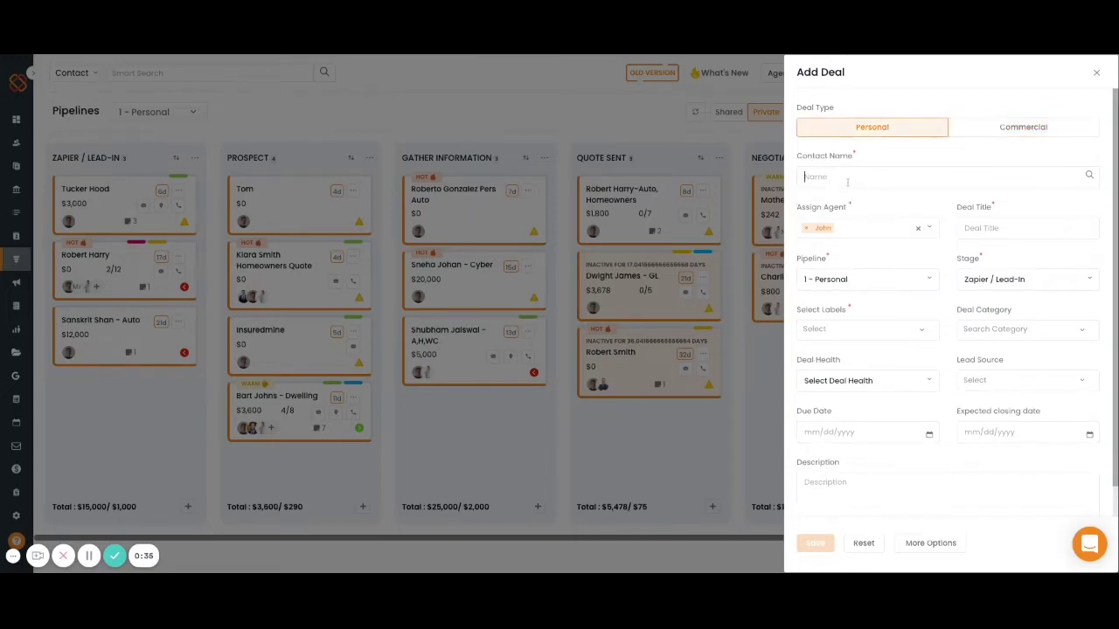
pyautogui.write('KIARA')
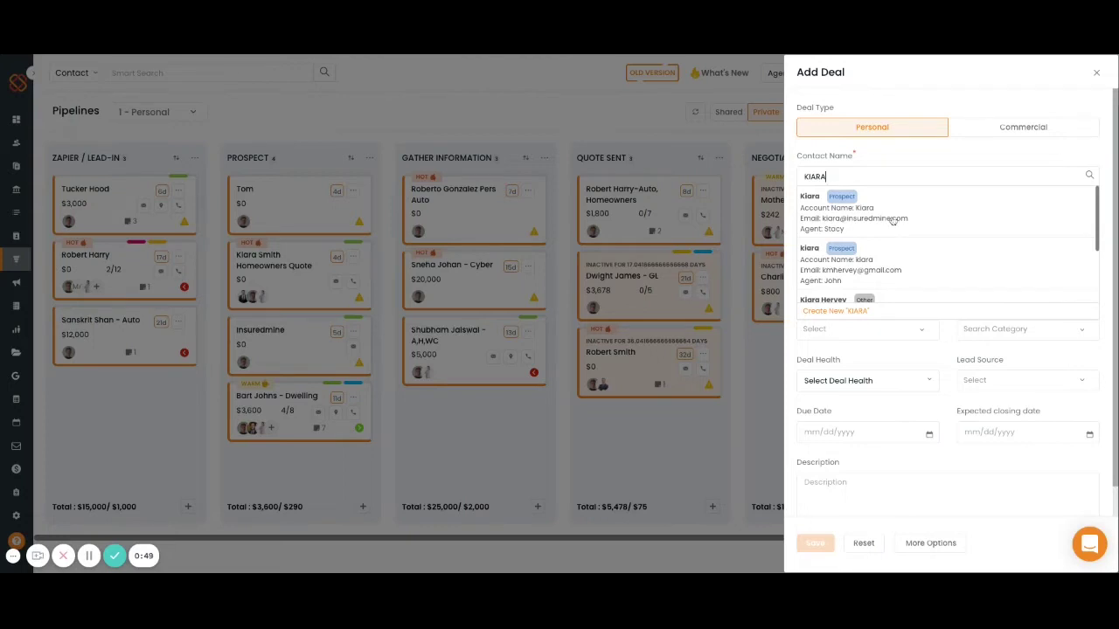
pyautogui.click(824, 312)
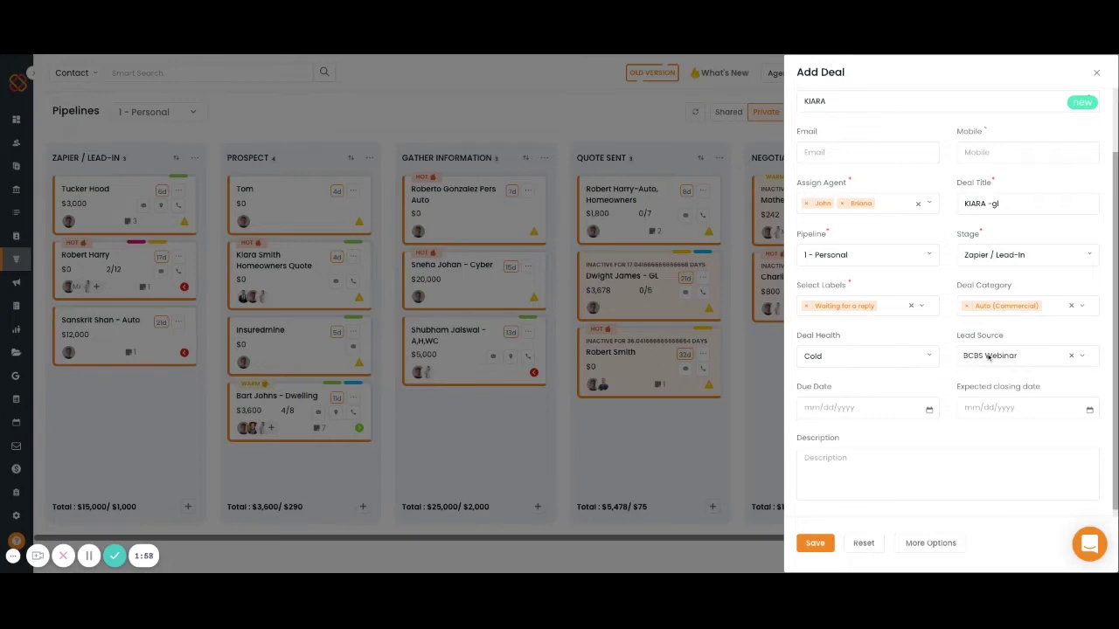
pyautogui.scroll(-1, 989, 358)
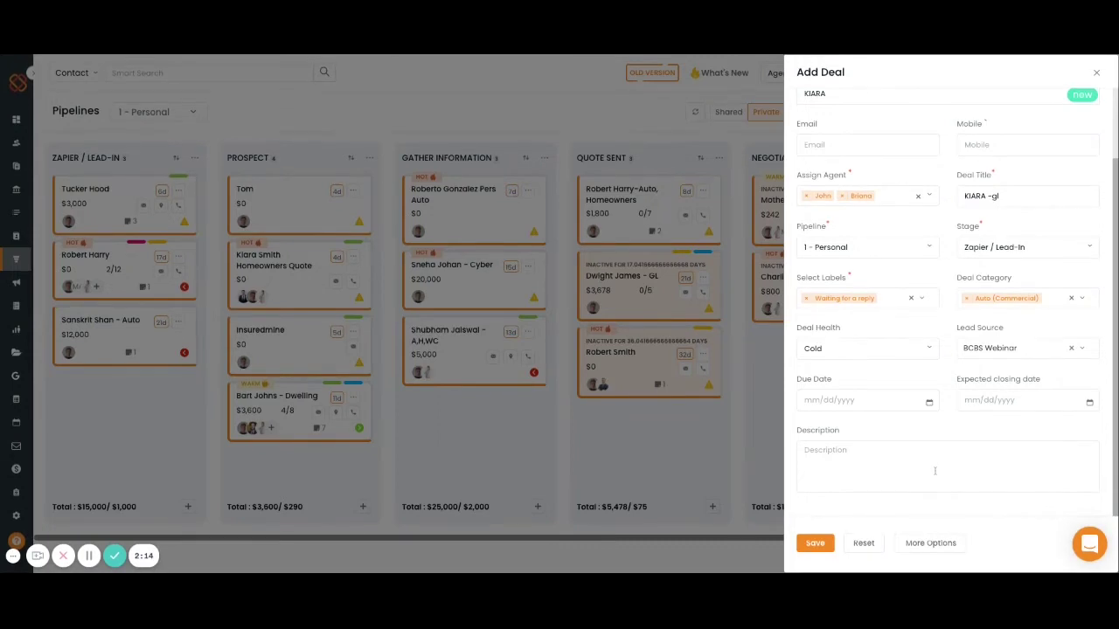
pyautogui.click(930, 543)
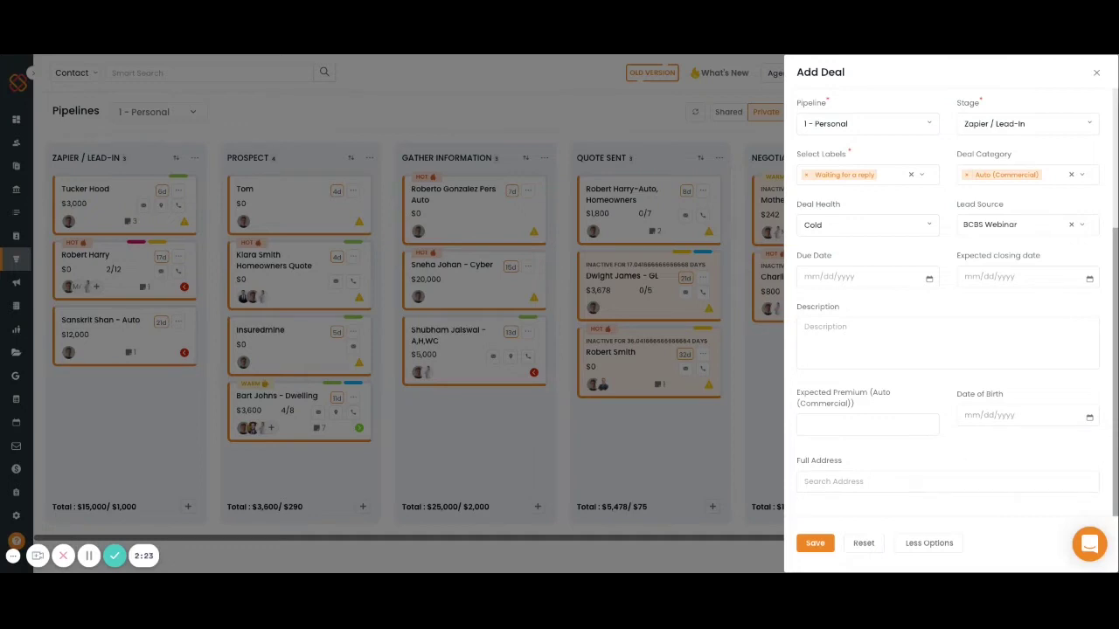
pyautogui.click(88, 556)
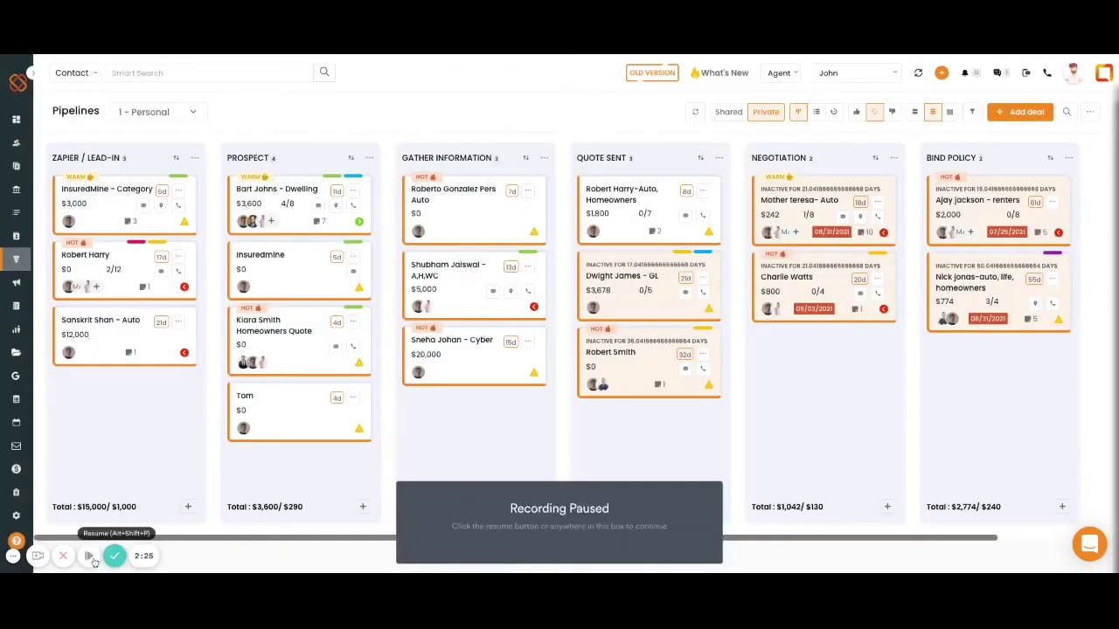
# Step: Open the InsuredMine - Category deal from the Zapier / Lead-In stage and review its general details and linked contact
pyautogui.moveTo(132, 190)
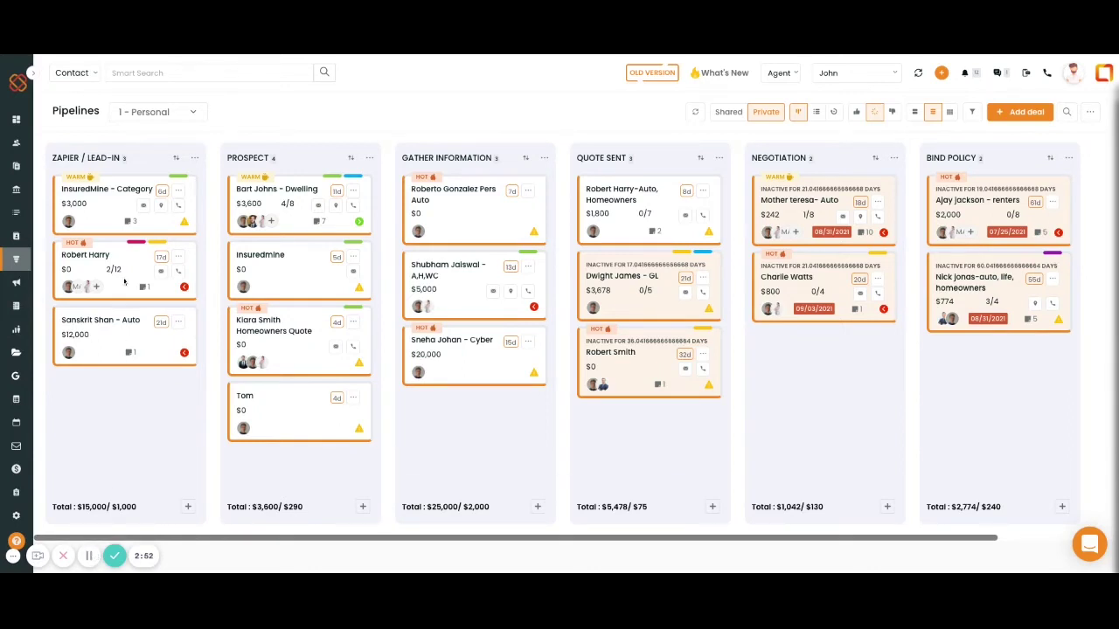
pyautogui.click(115, 195)
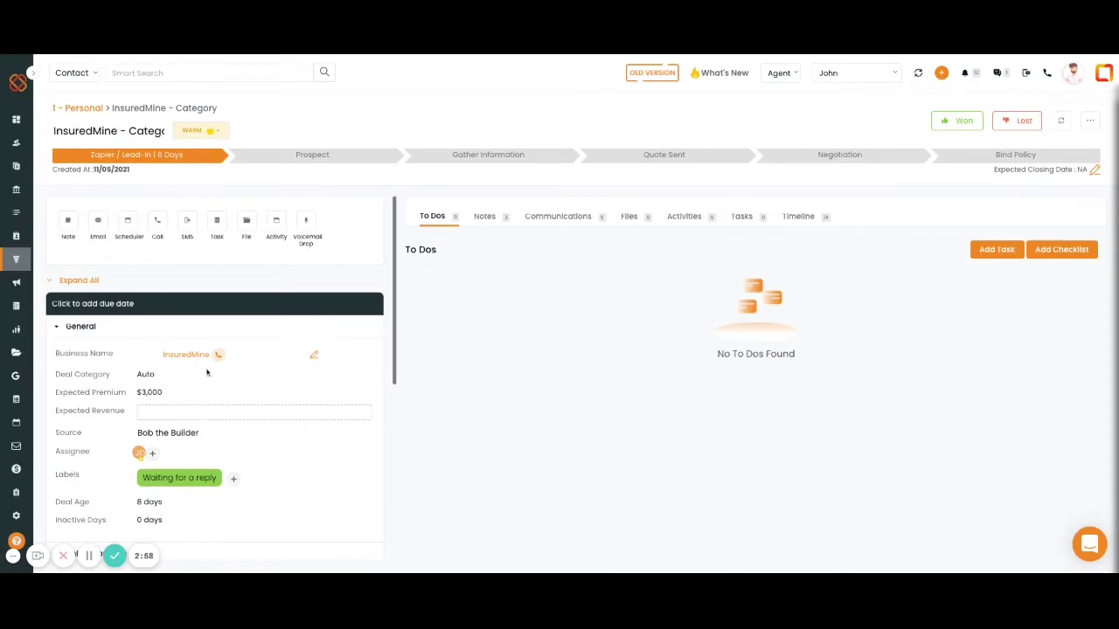
pyautogui.scroll(-5, 207, 372)
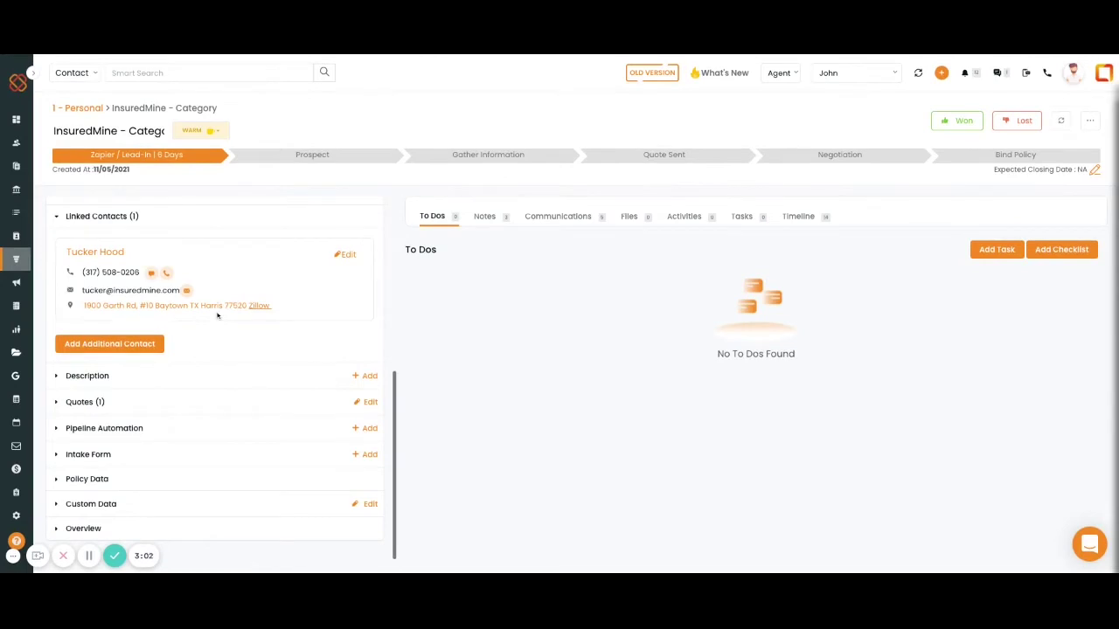
# Step: Try adding a second, blank quote alongside the deal's existing Auto quote
pyautogui.click(85, 404)
pyautogui.click(120, 435)
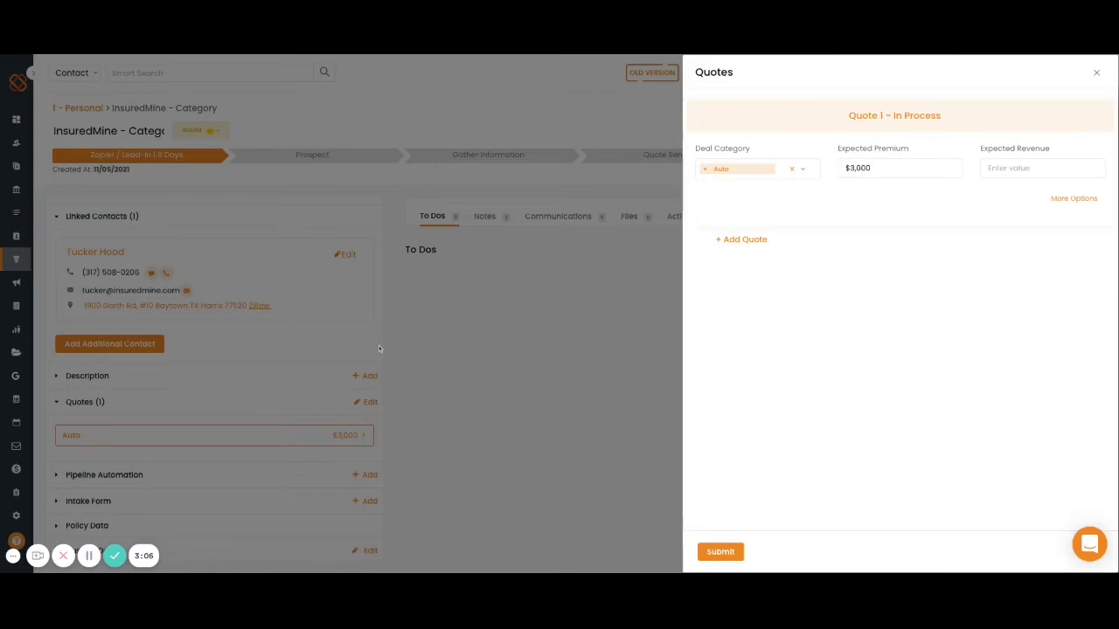
pyautogui.click(733, 241)
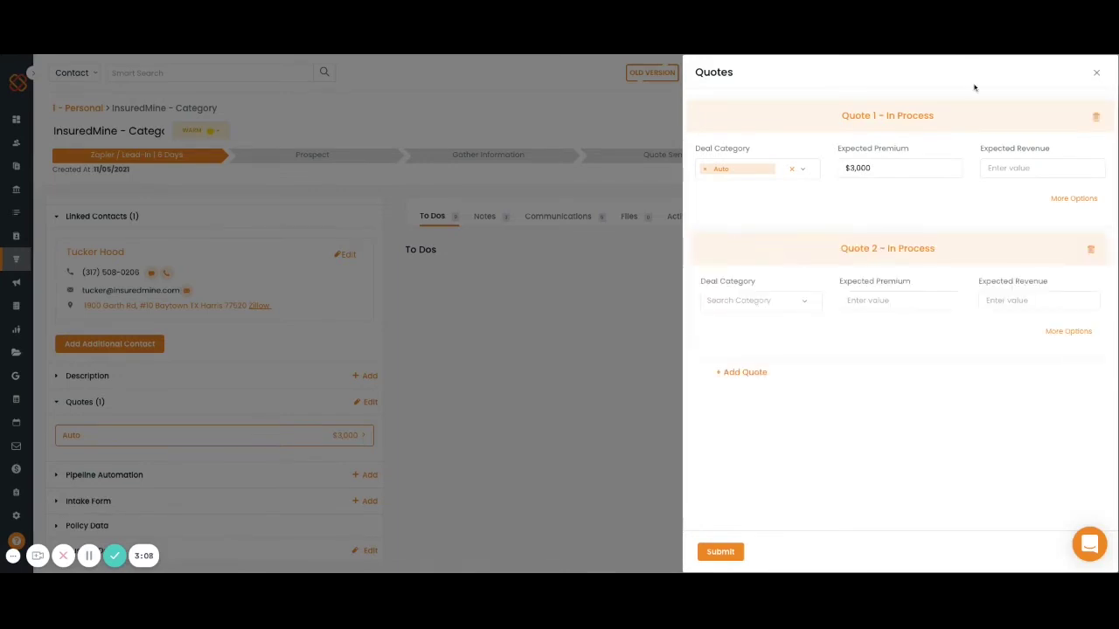
pyautogui.click(1094, 74)
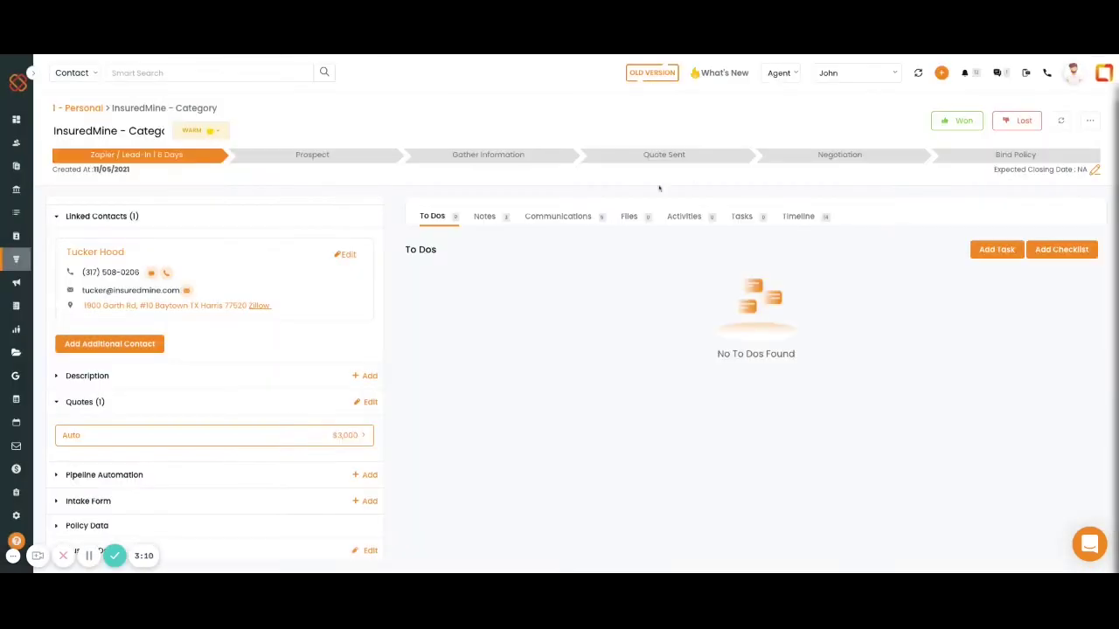
# Step: Expand the deal's pipeline automation section and view the drips that can be assigned
pyautogui.click(130, 475)
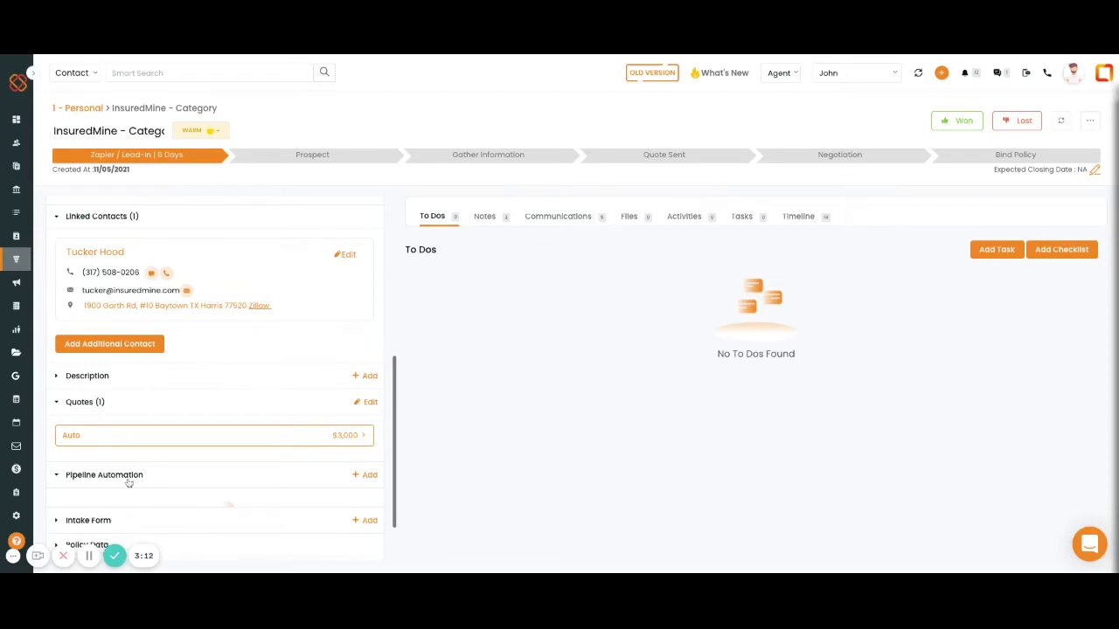
pyautogui.scroll(-1, 193, 451)
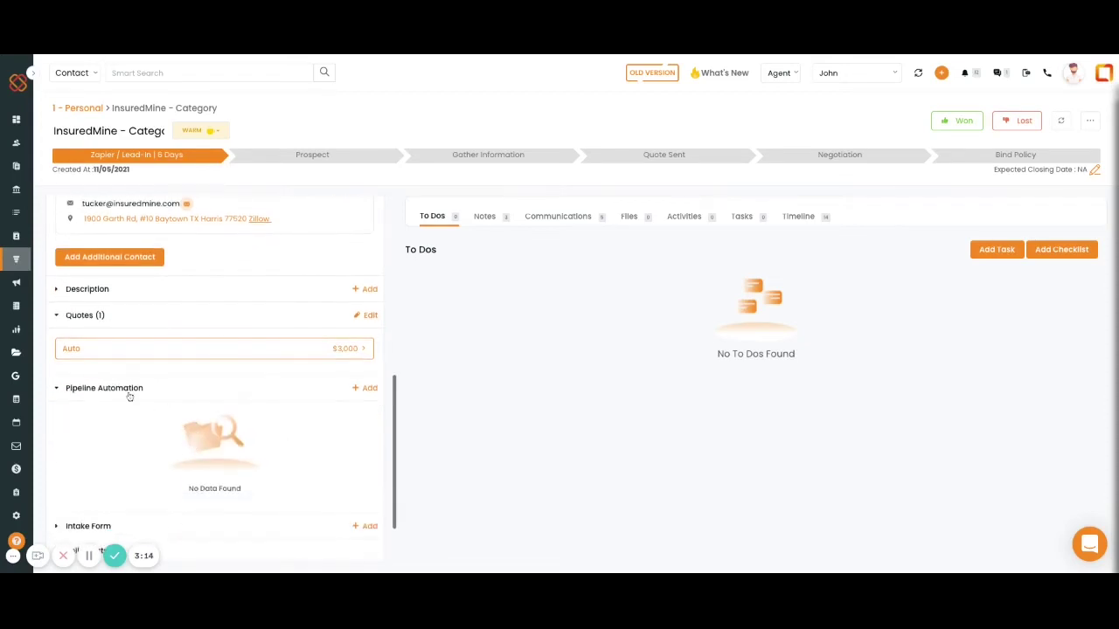
pyautogui.click(369, 390)
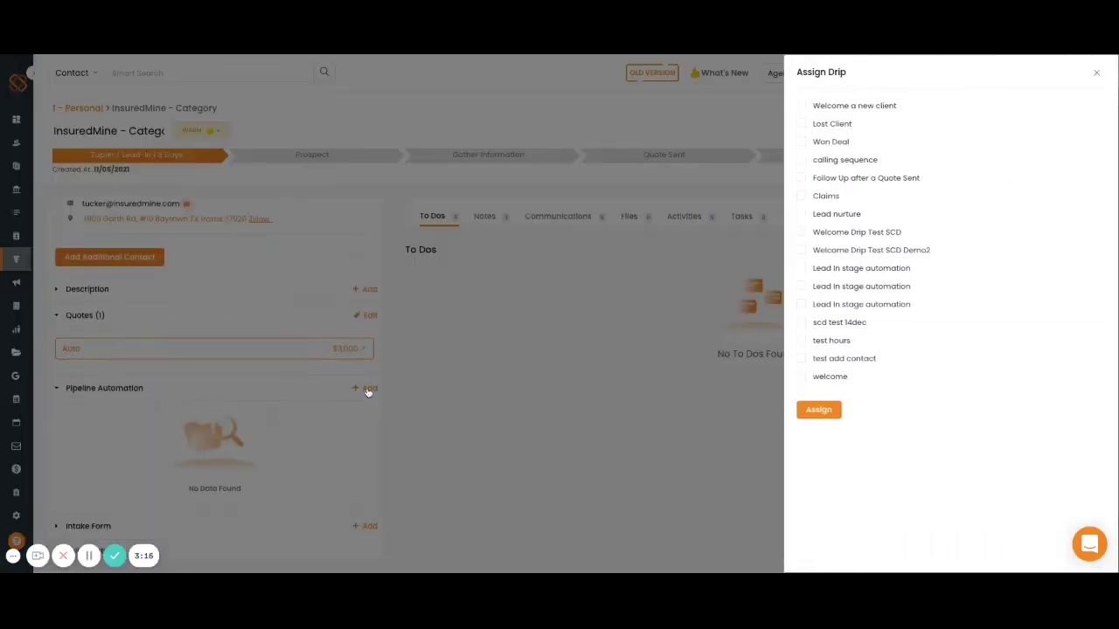
pyautogui.click(1097, 75)
# Step: Expand the deal's intake form section and look at the intake form import and its category selection
pyautogui.scroll(-1, 199, 444)
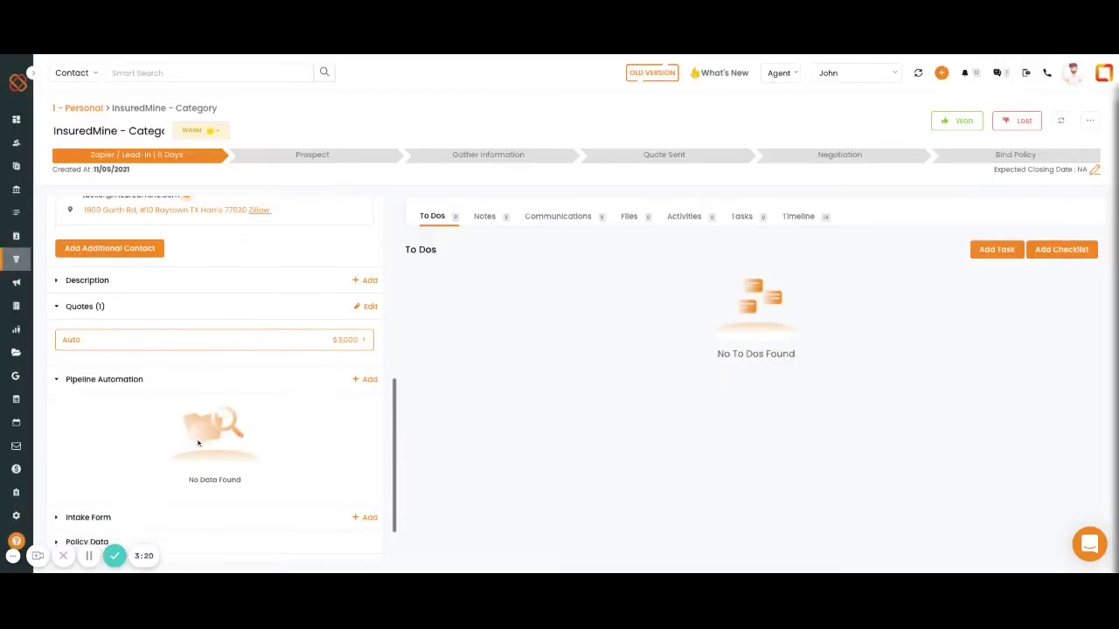
pyautogui.click(102, 459)
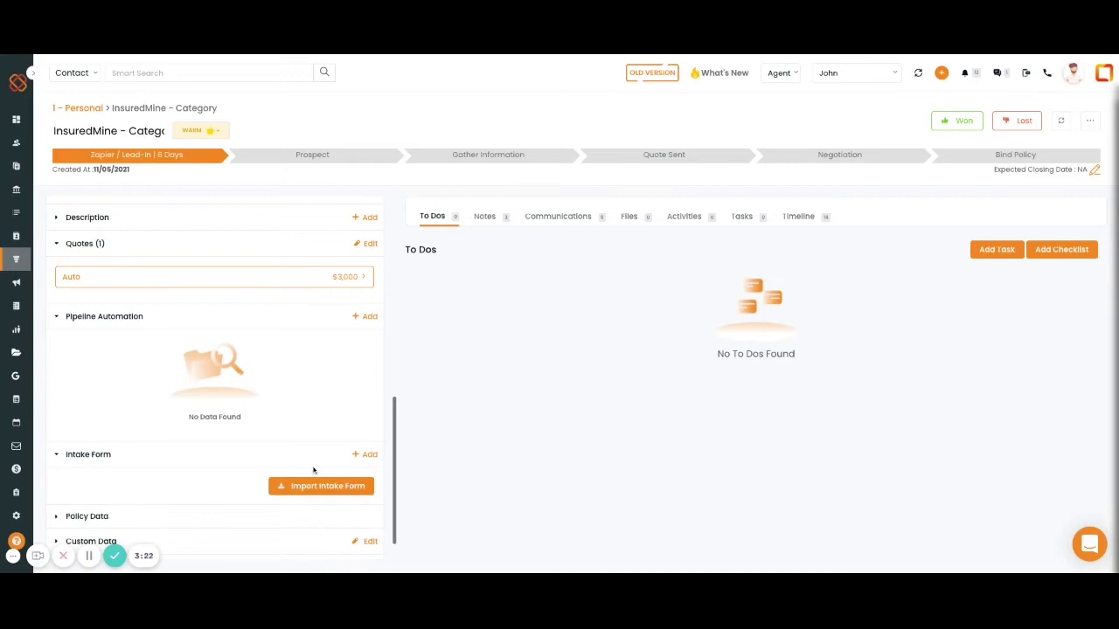
pyautogui.scroll(-1, 312, 469)
pyautogui.click(336, 455)
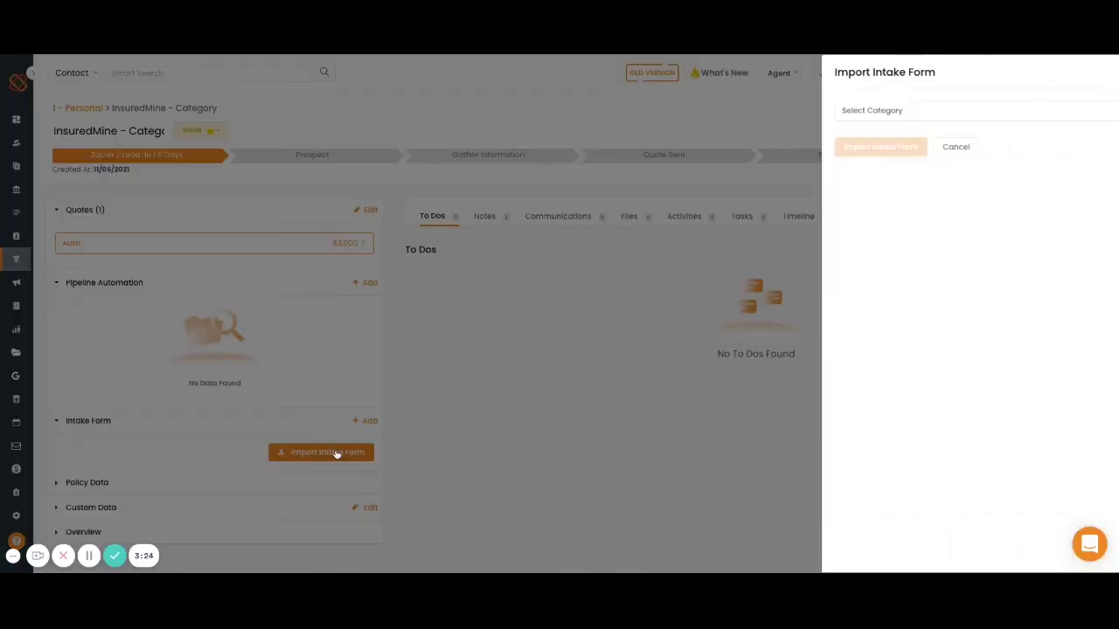
pyautogui.click(867, 111)
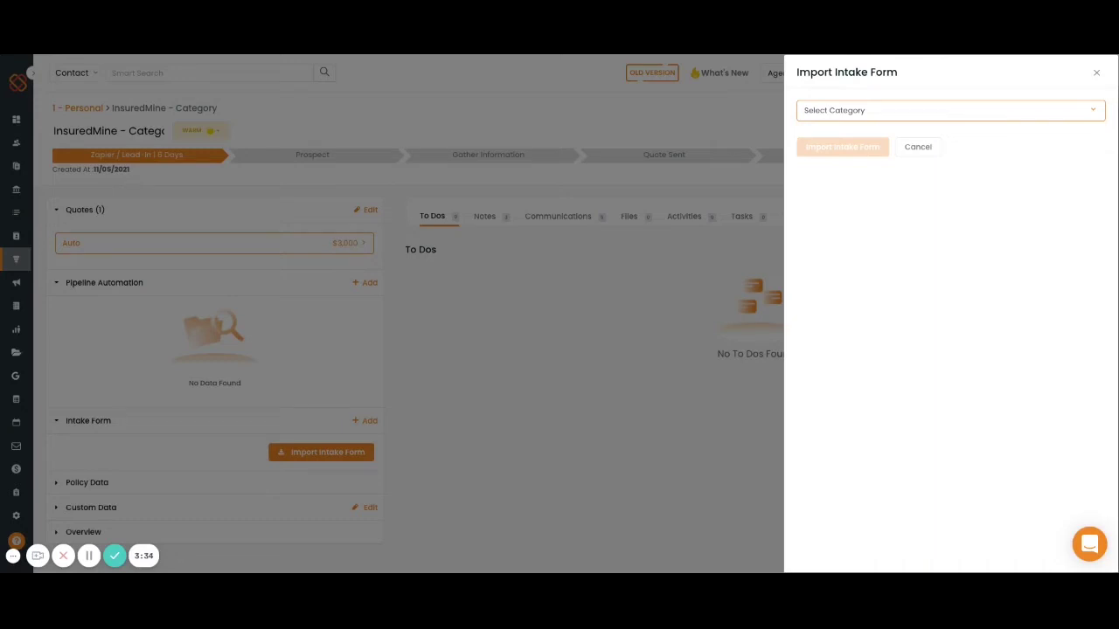
pyautogui.press('Escape')
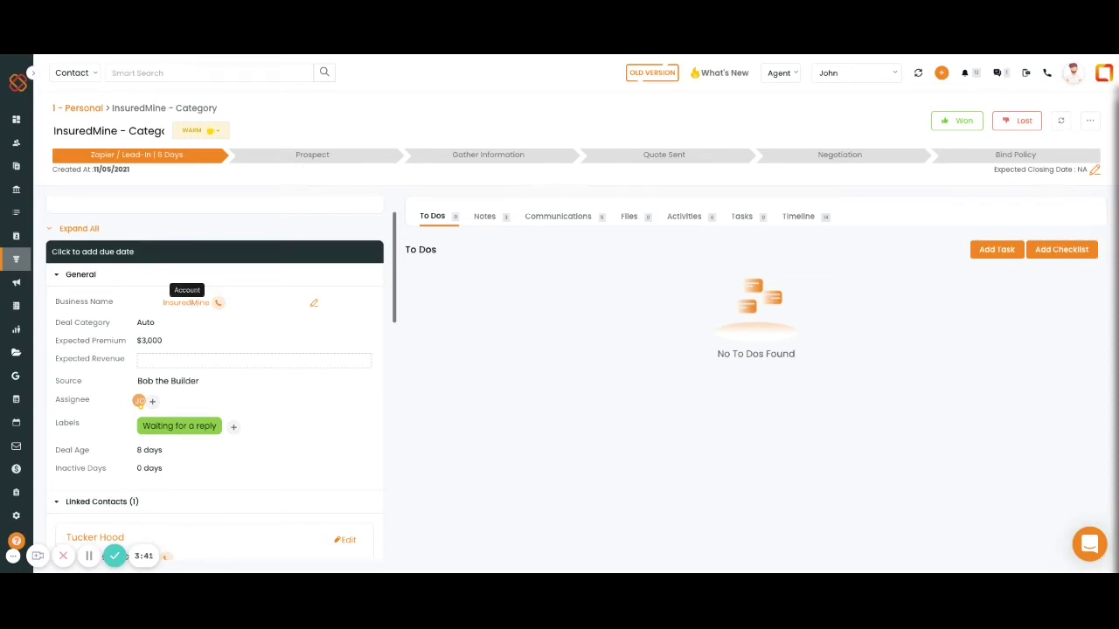
# Step: Set the expected revenue of the deal's Auto quote to $1,000 and submit the quotes
pyautogui.click(156, 369)
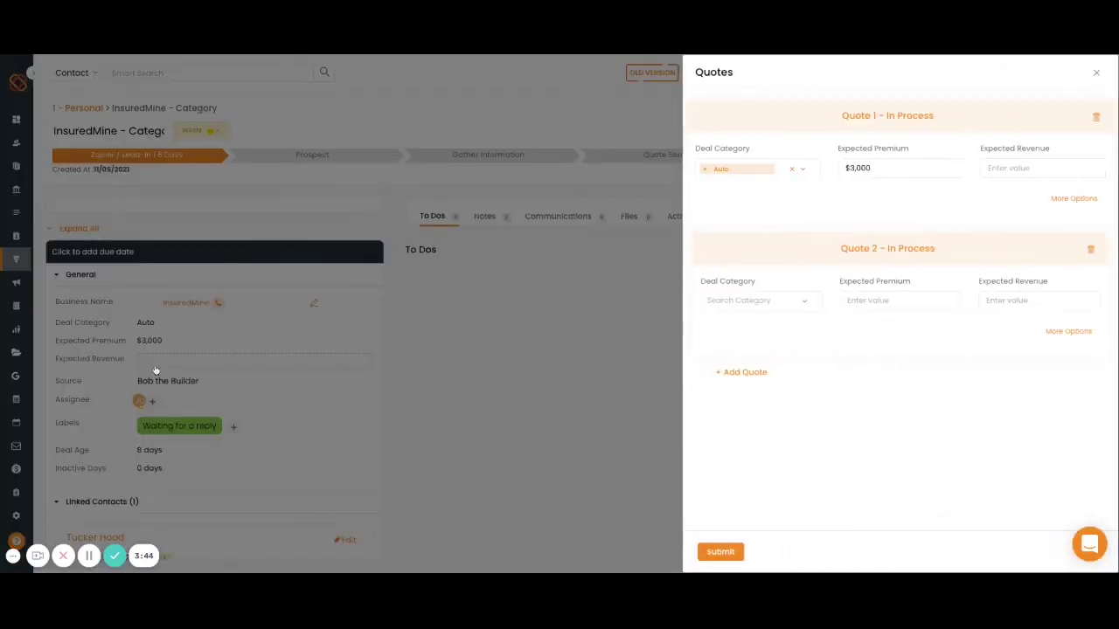
pyautogui.click(991, 166)
pyautogui.write('1000')
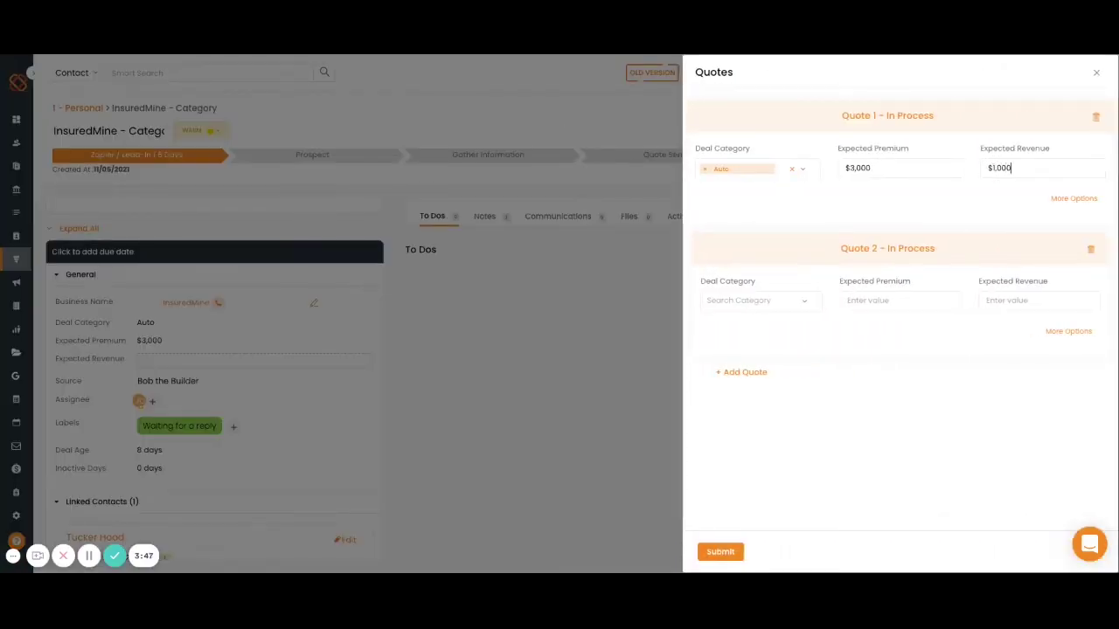
pyautogui.click(720, 552)
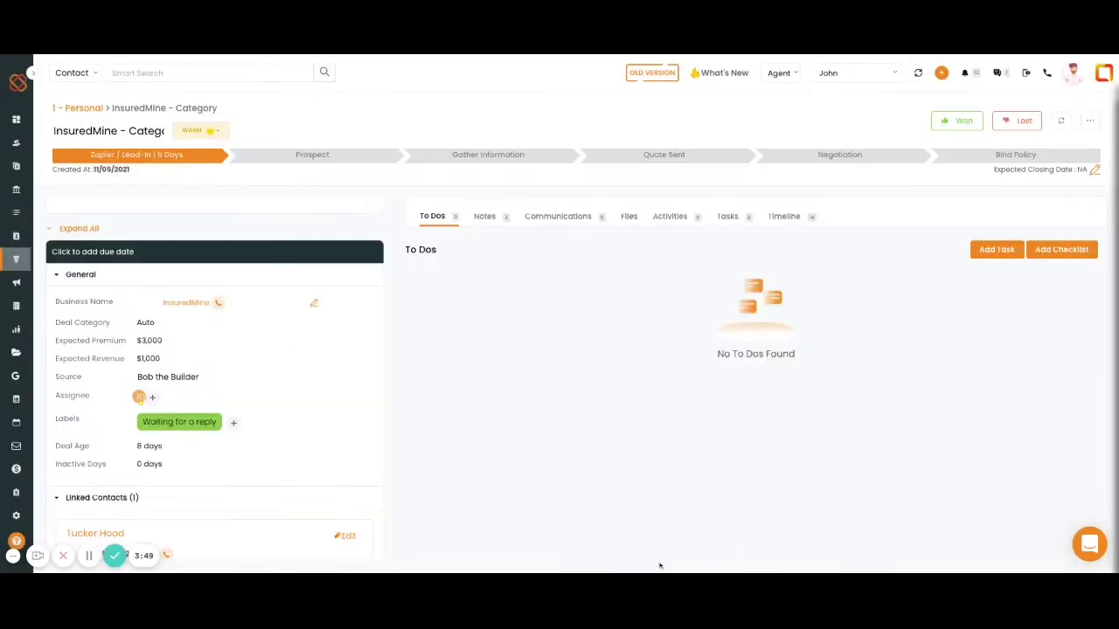
# Step: Add the second agent in the assignee list as an additional assignee of the deal
pyautogui.click(153, 399)
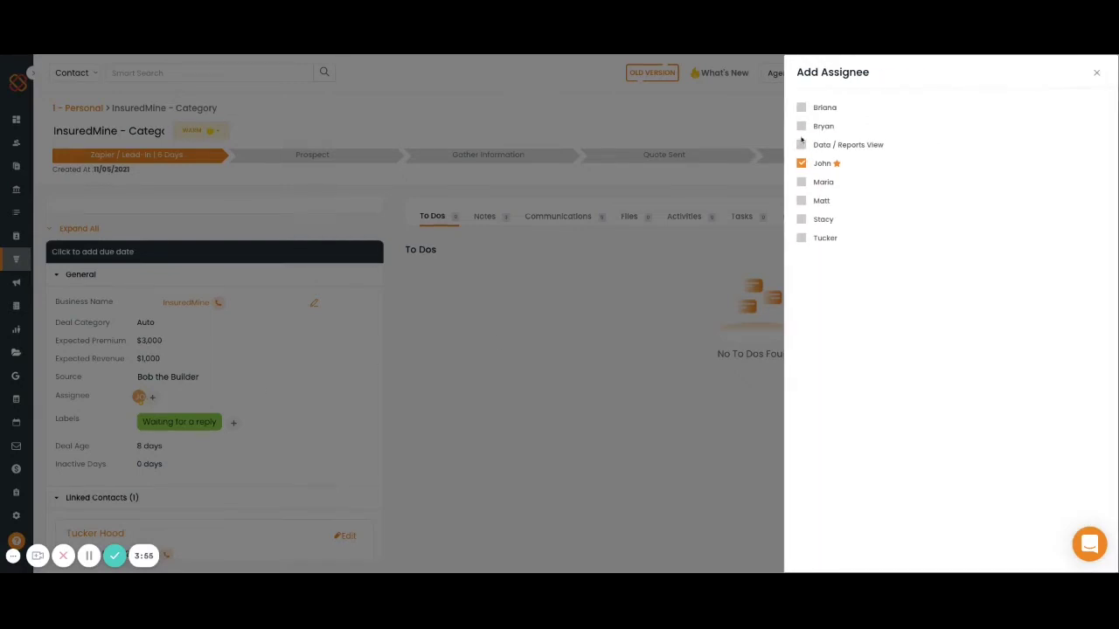
pyautogui.click(801, 126)
pyautogui.click(1098, 74)
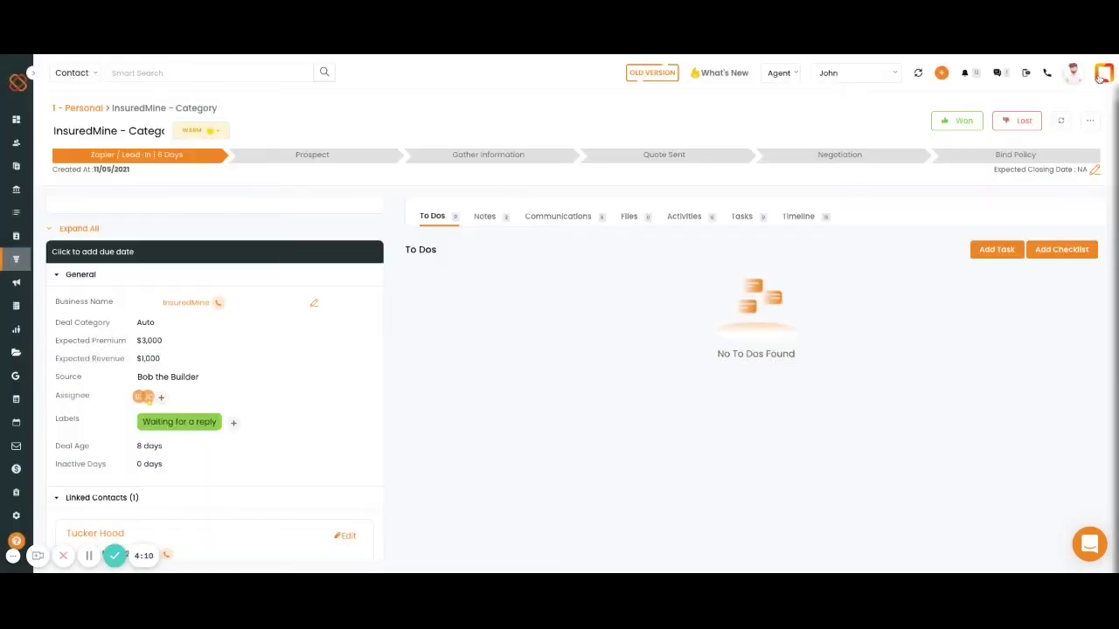
# Step: Add the Needs Attention label to the deal and return to the 1 - Personal pipeline board
pyautogui.click(234, 423)
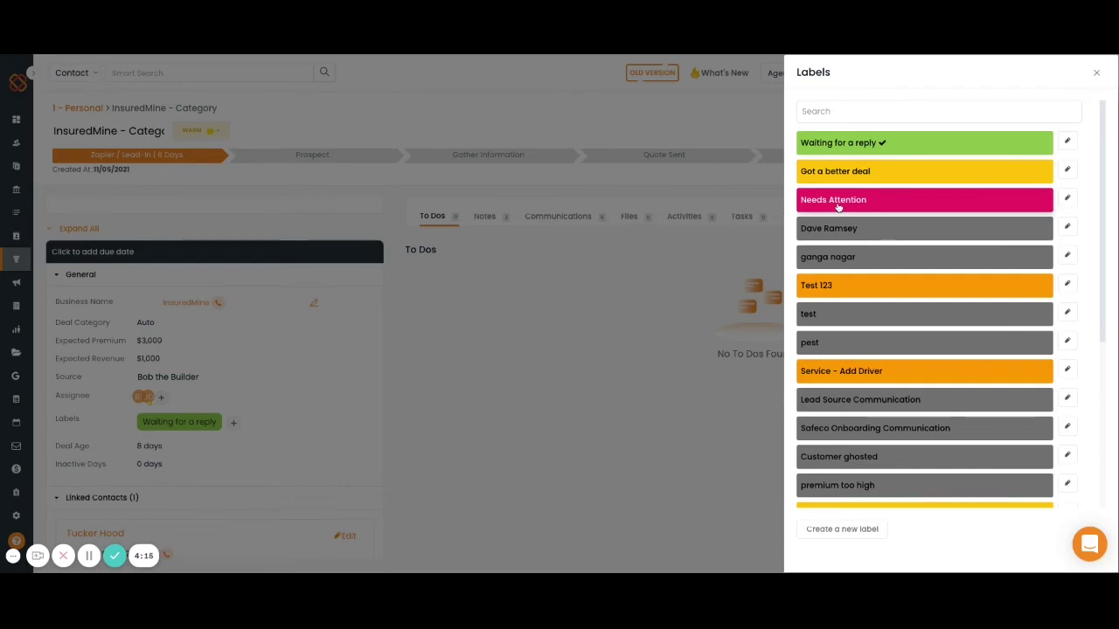
pyautogui.click(839, 200)
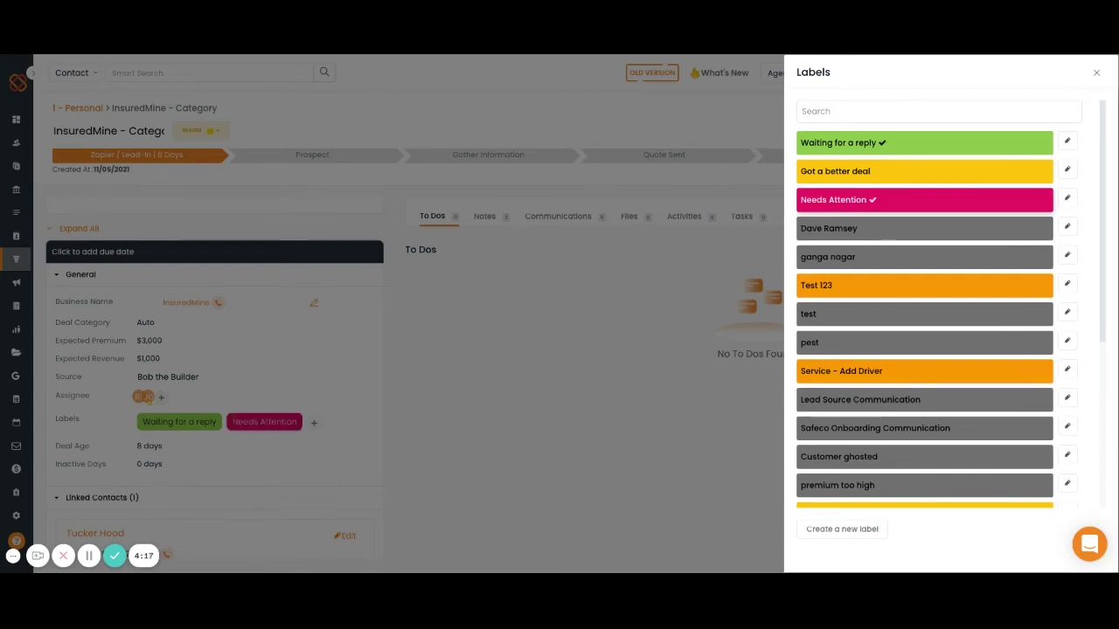
pyautogui.click(1096, 72)
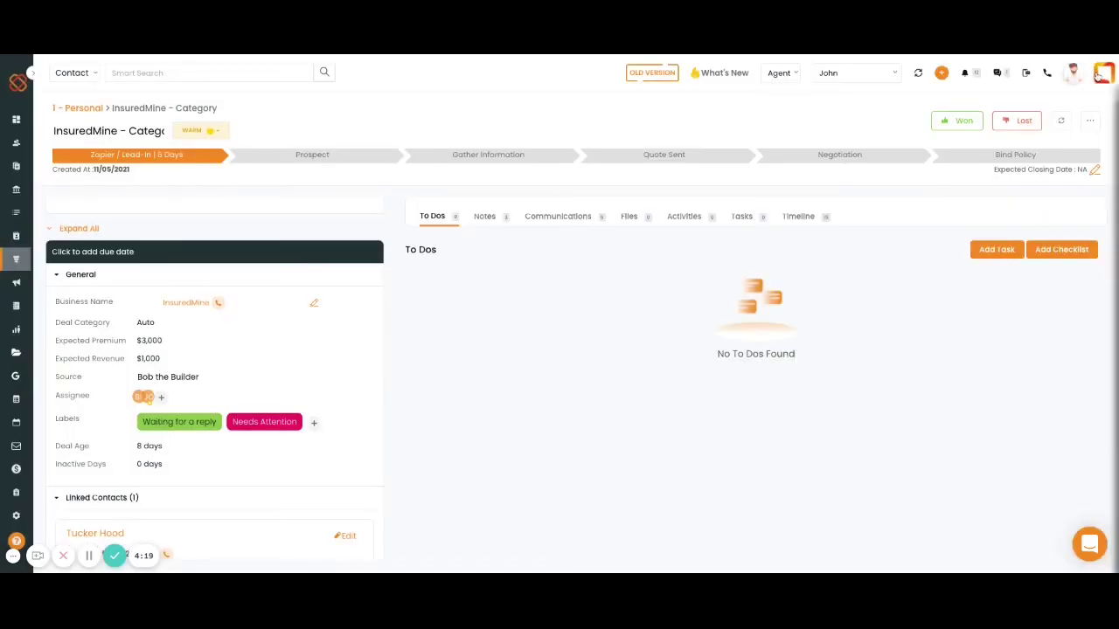
pyautogui.click(74, 109)
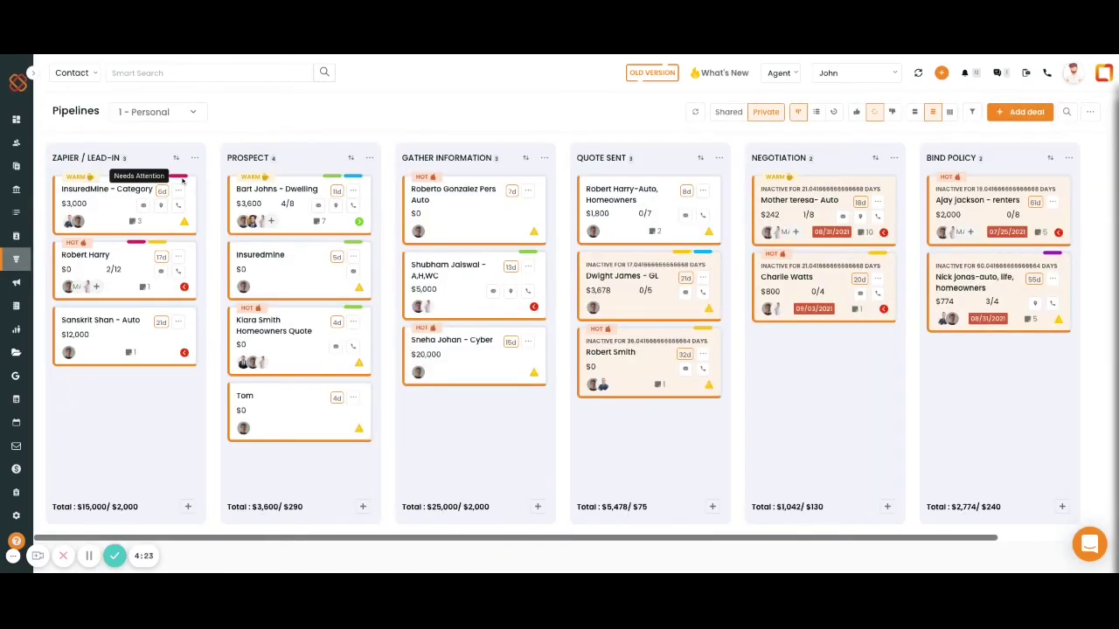
# Step: Open the InsuredMine - Category deal and look at its Add Task form without saving a task
pyautogui.click(182, 180)
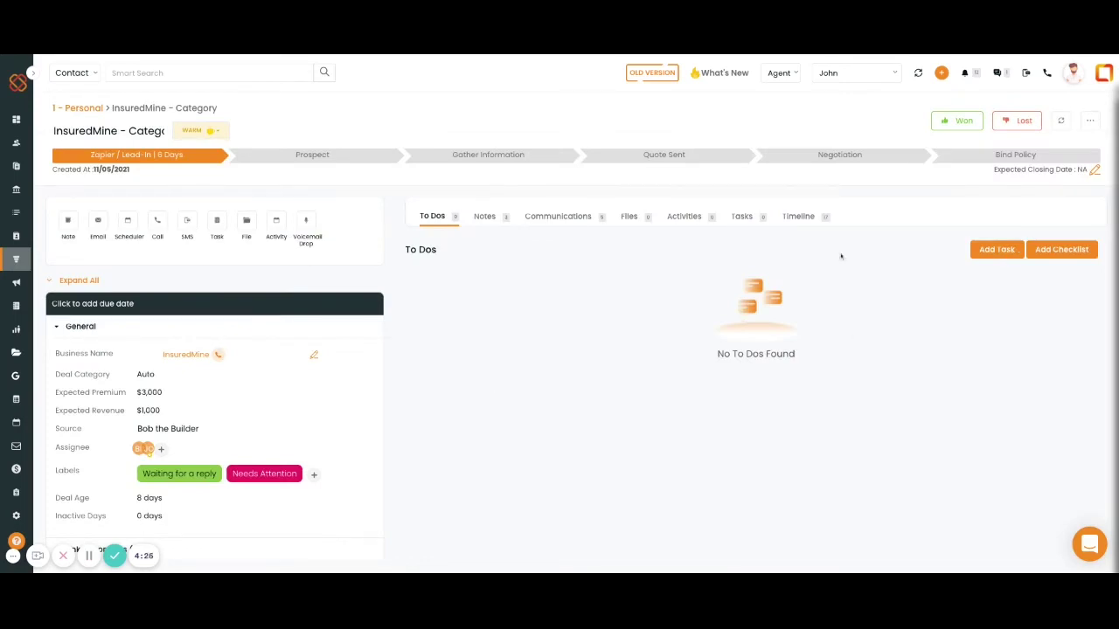
pyautogui.click(997, 250)
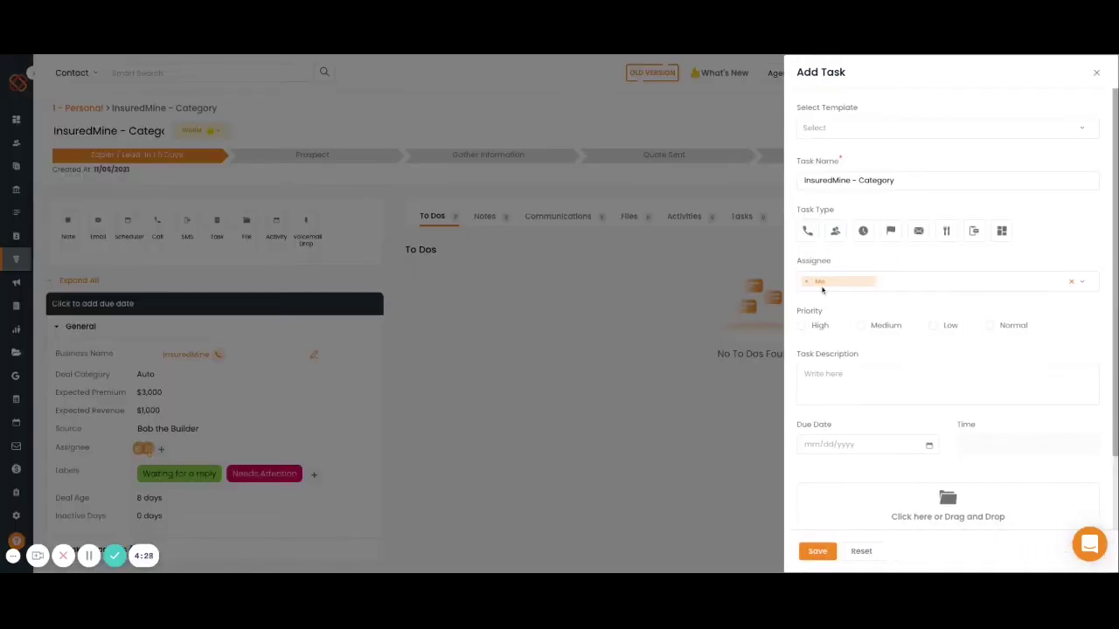
pyautogui.click(736, 357)
# Step: Import the Proposal Checklist into the deal's to-dos and add the item "Collect drivers license" to it
pyautogui.click(1046, 256)
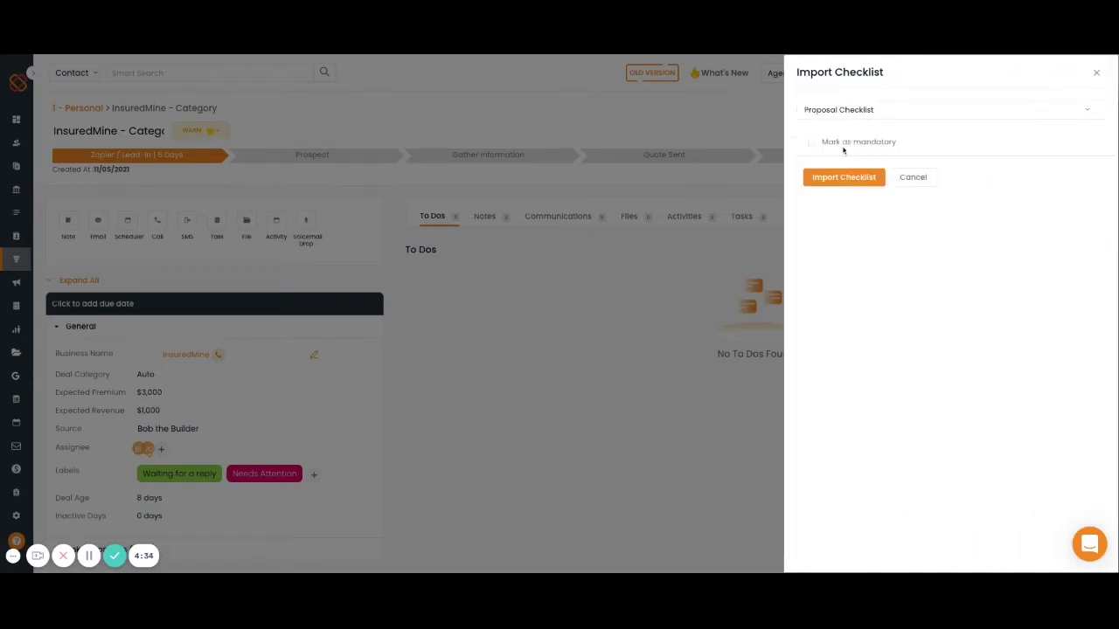
pyautogui.click(830, 182)
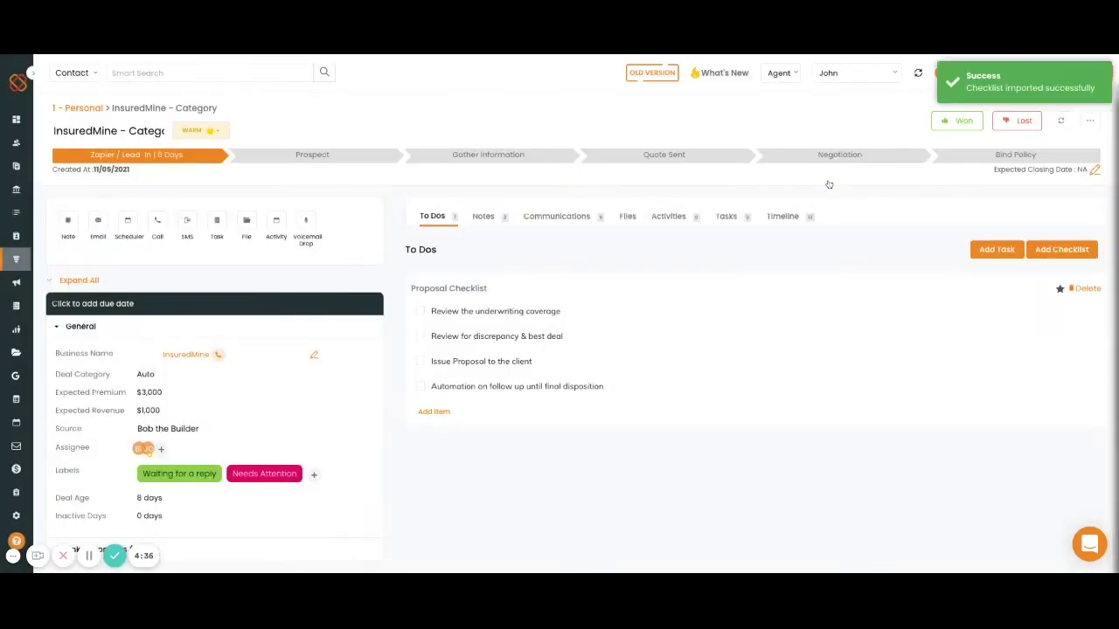
pyautogui.click(429, 412)
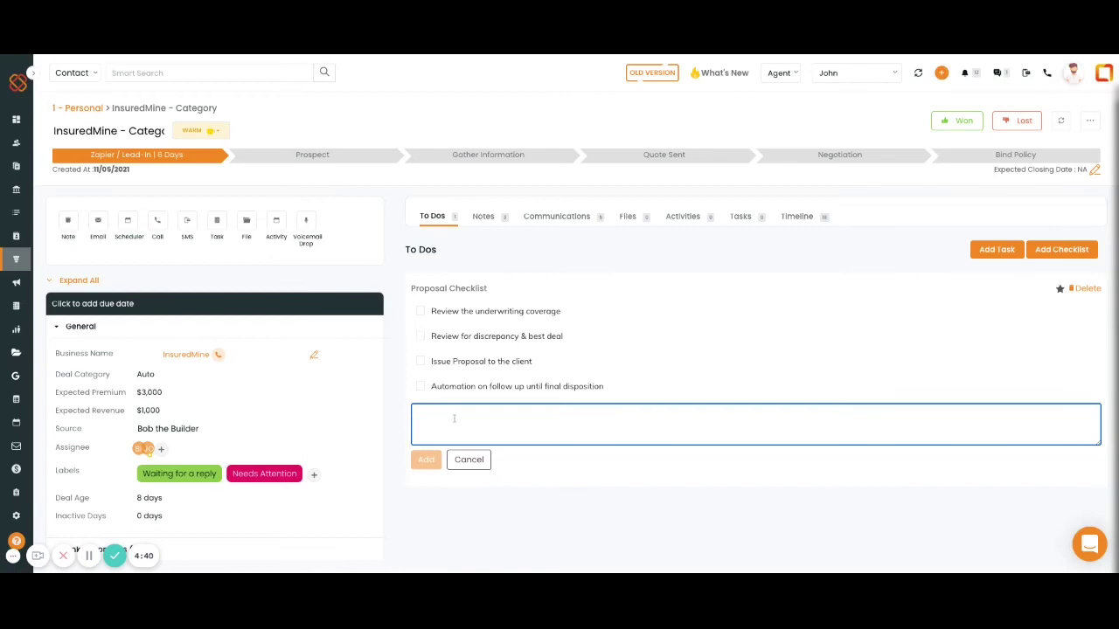
pyautogui.write('Collect driv')
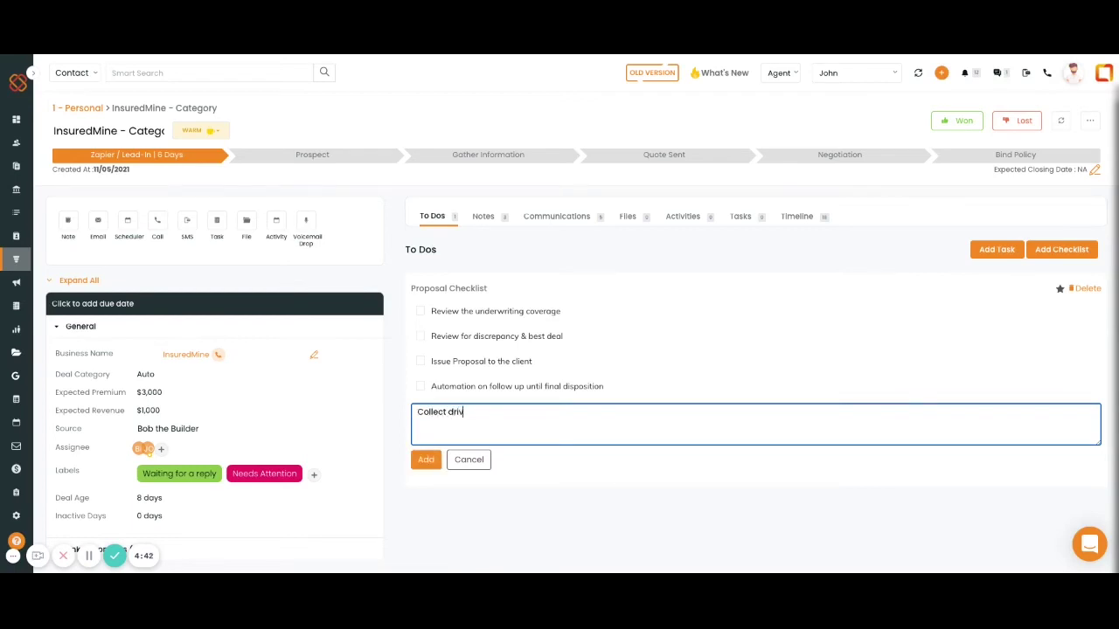
pyautogui.write('ers license')
pyautogui.click(416, 460)
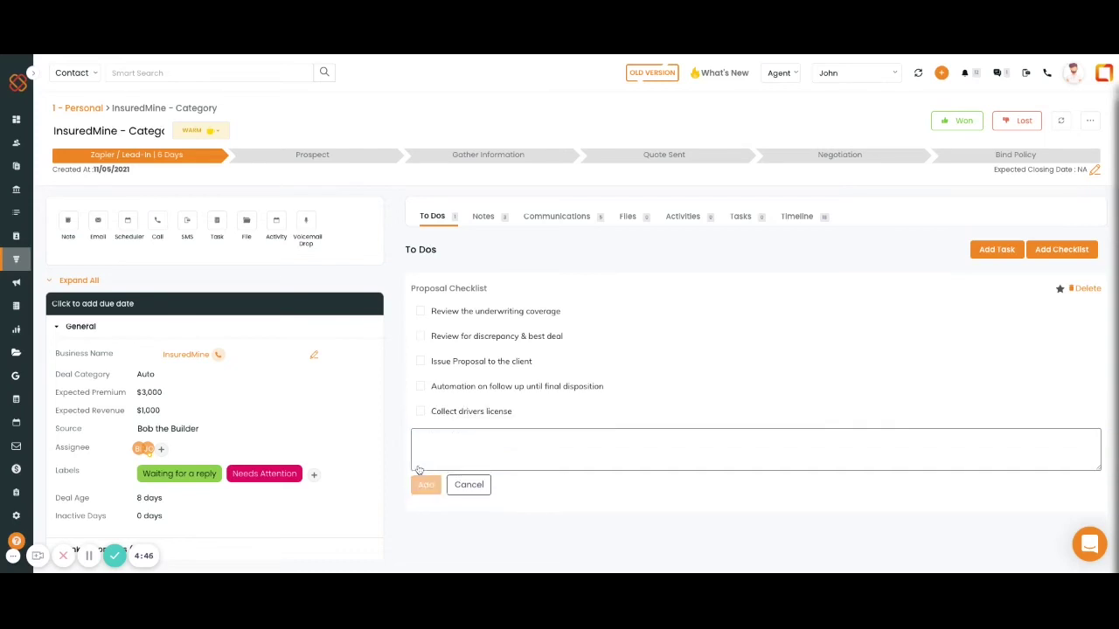
# Step: Mark the first three Proposal Checklist items as completed and return to the 1 - Personal pipeline board
pyautogui.click(420, 311)
pyautogui.click(420, 336)
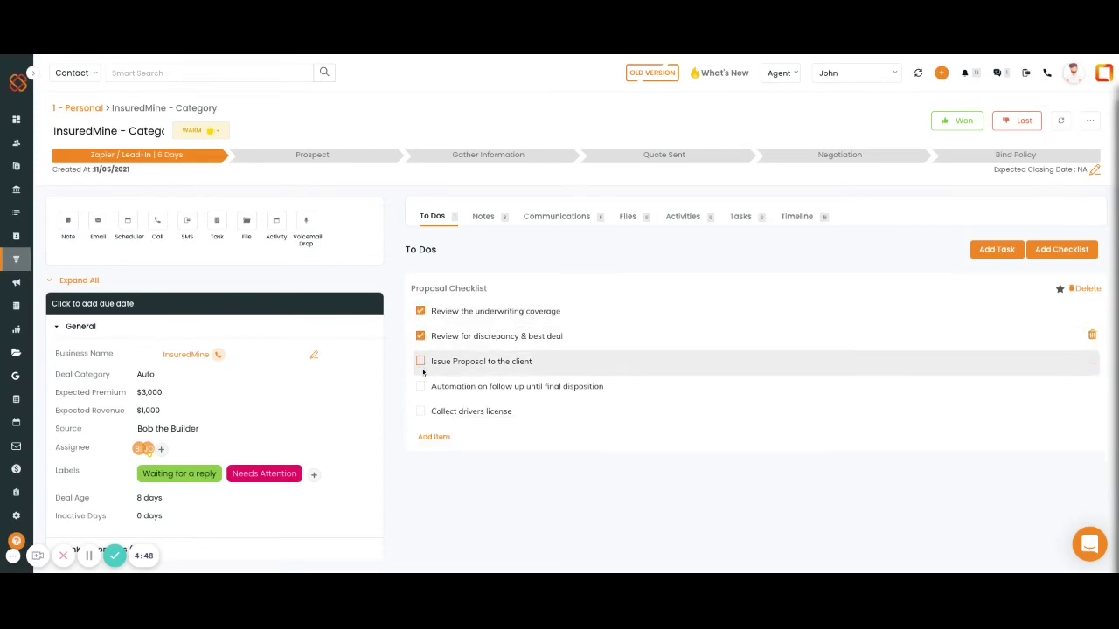
pyautogui.click(421, 361)
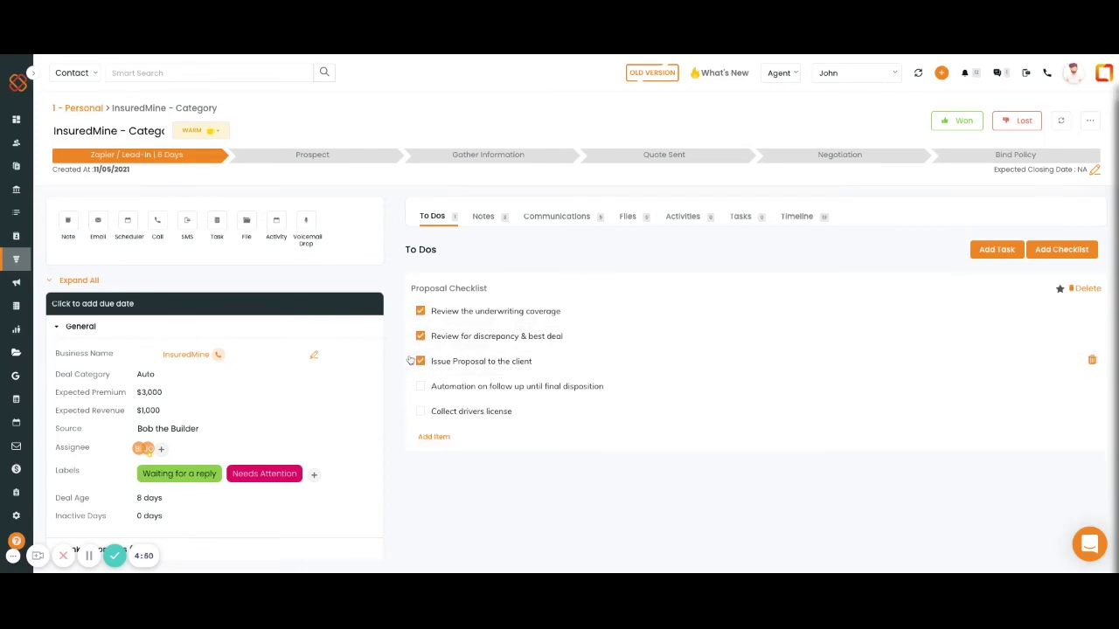
pyautogui.click(91, 108)
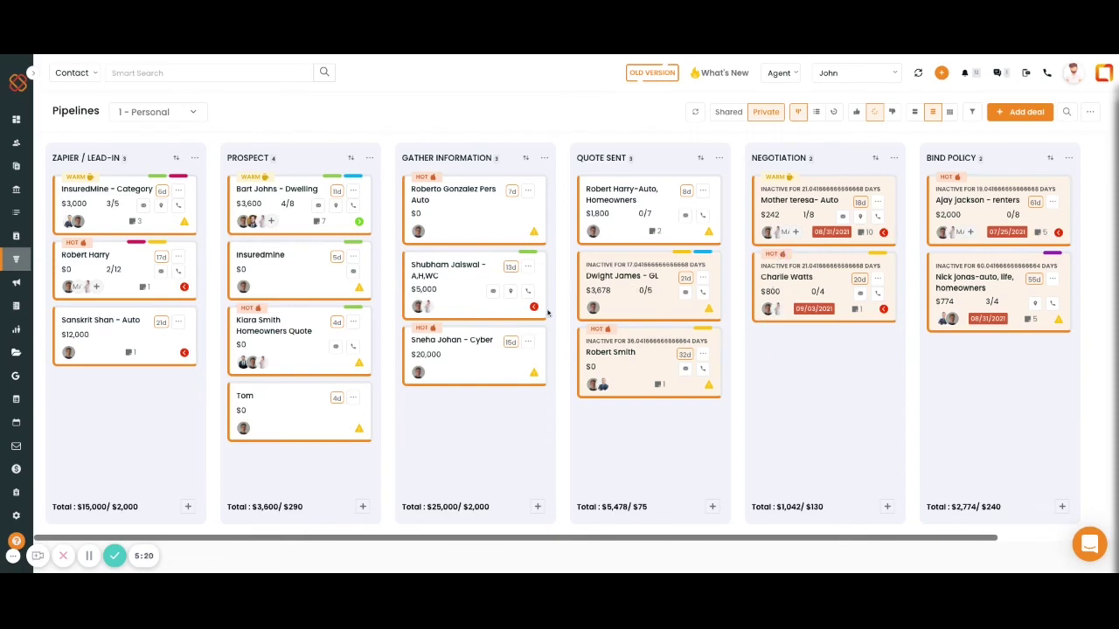
# Step: Reopen the InsuredMine - Category deal and review its notes and its communications, reading through the text messages
pyautogui.click(107, 189)
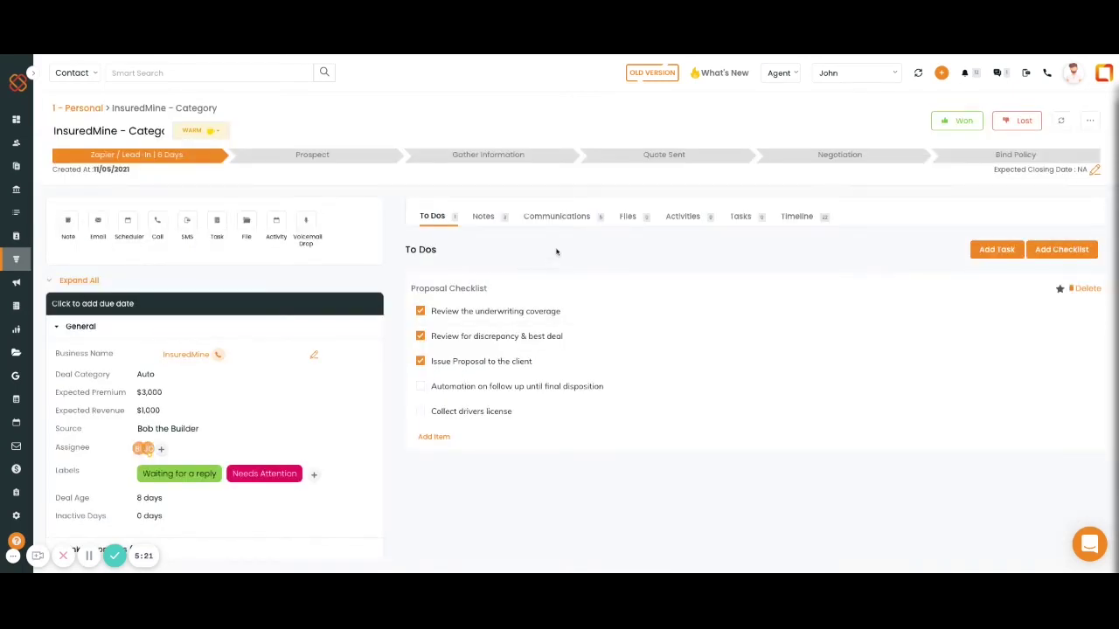
pyautogui.click(491, 219)
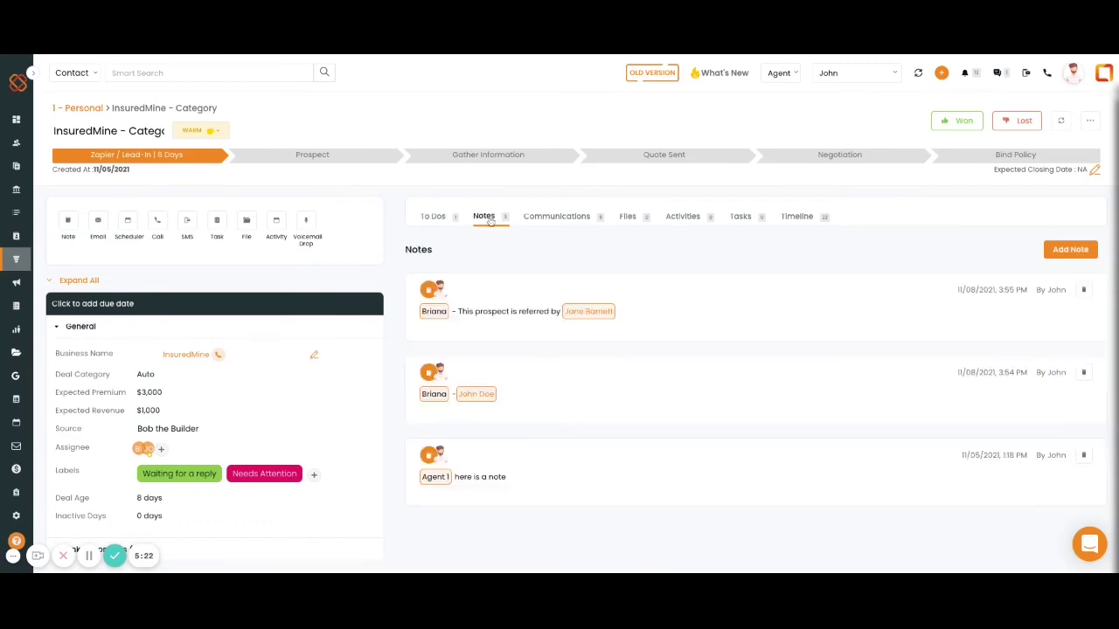
pyautogui.click(547, 221)
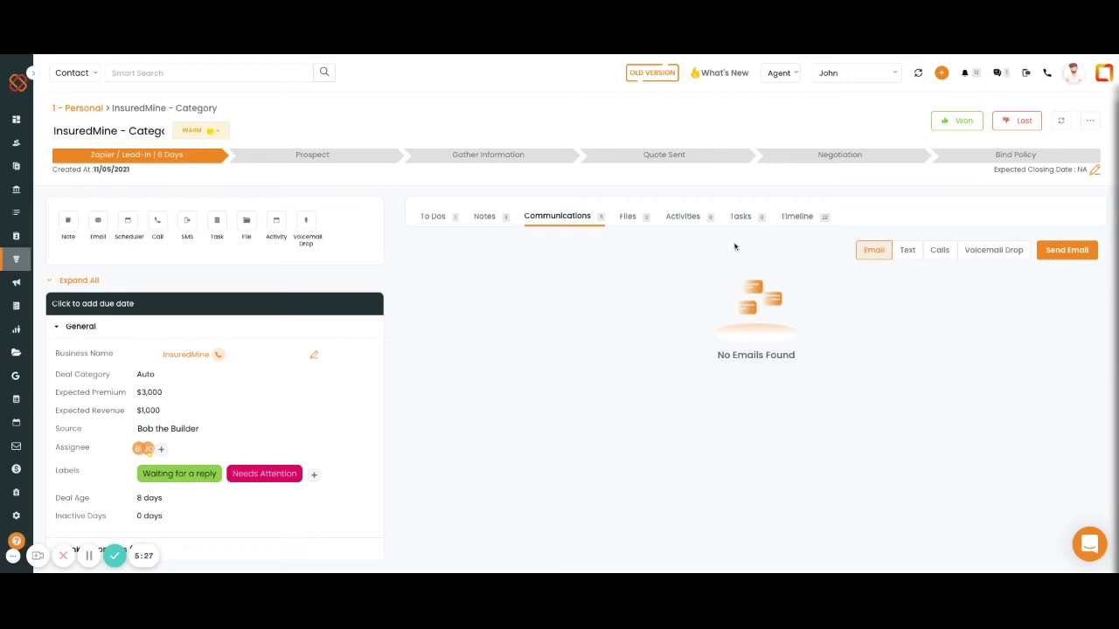
pyautogui.click(907, 260)
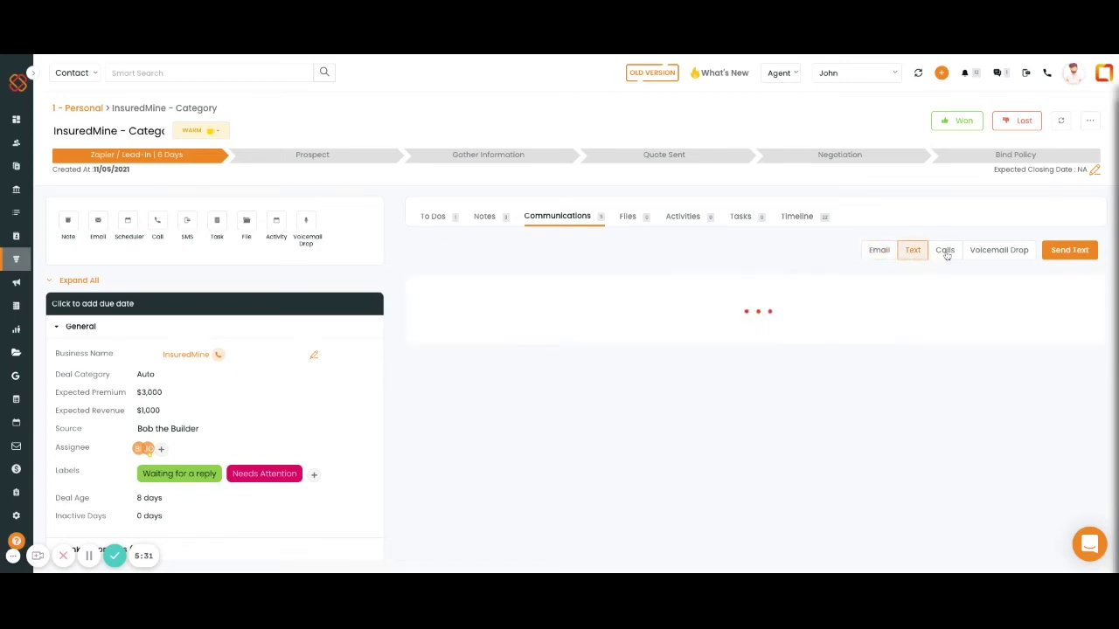
pyautogui.click(943, 255)
pyautogui.click(973, 255)
pyautogui.click(872, 257)
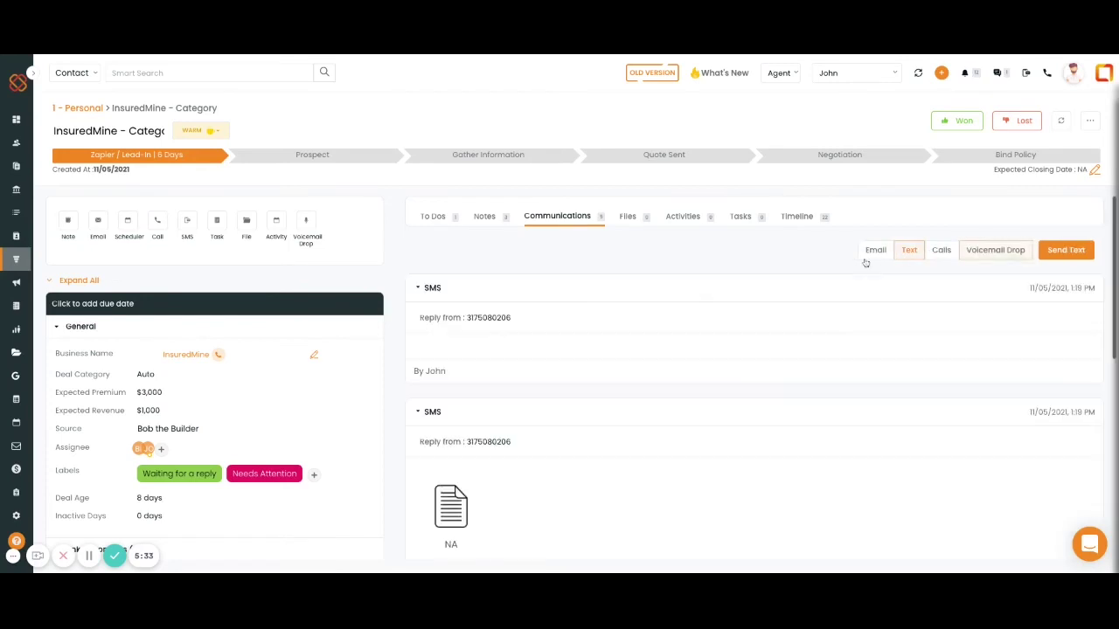
pyautogui.scroll(-5, 513, 415)
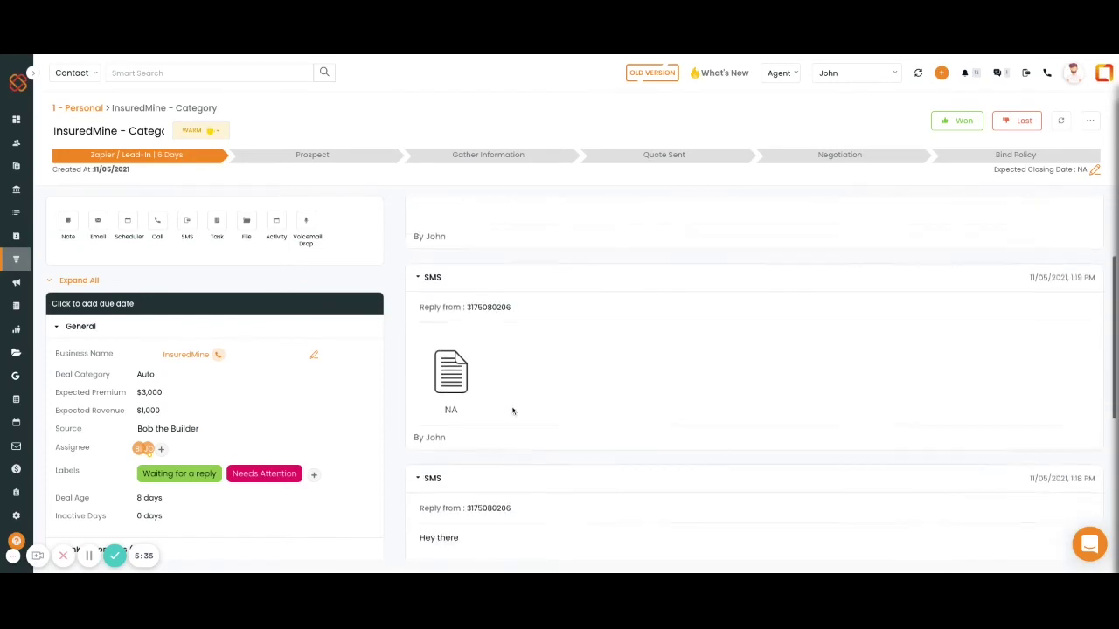
pyautogui.scroll(5, 513, 409)
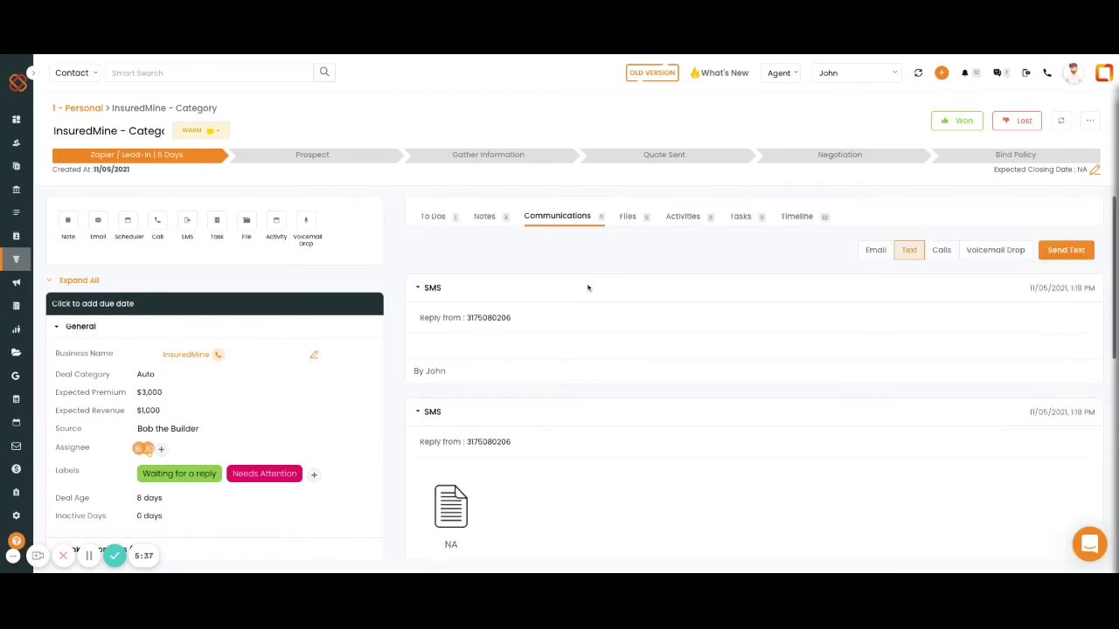
# Step: Review the deal's files and activities and read through its timeline of past changes
pyautogui.click(631, 217)
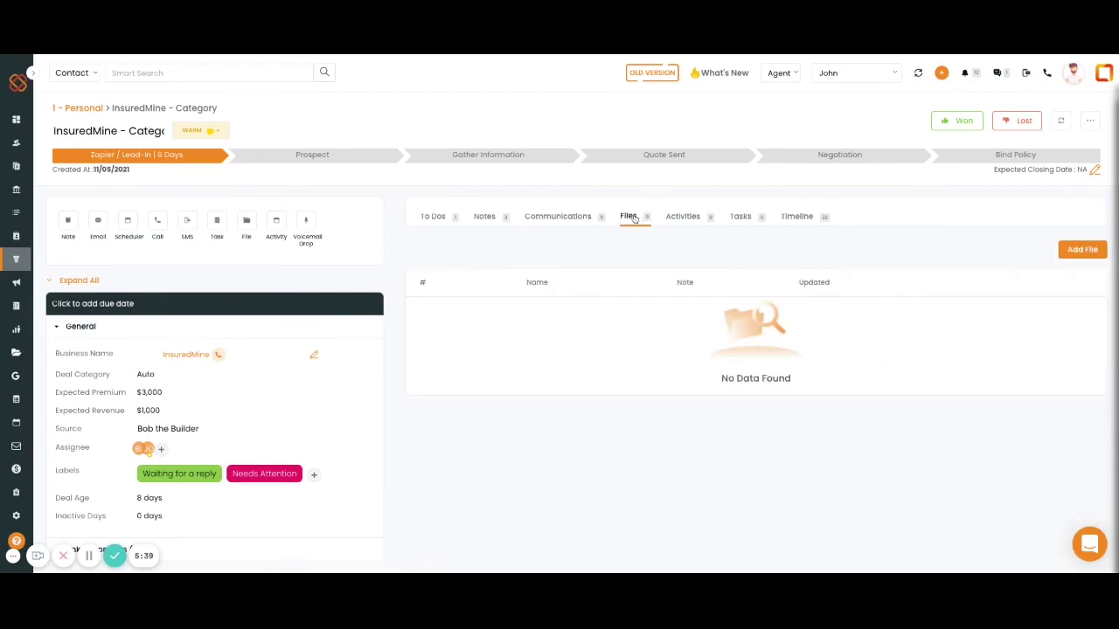
pyautogui.click(683, 217)
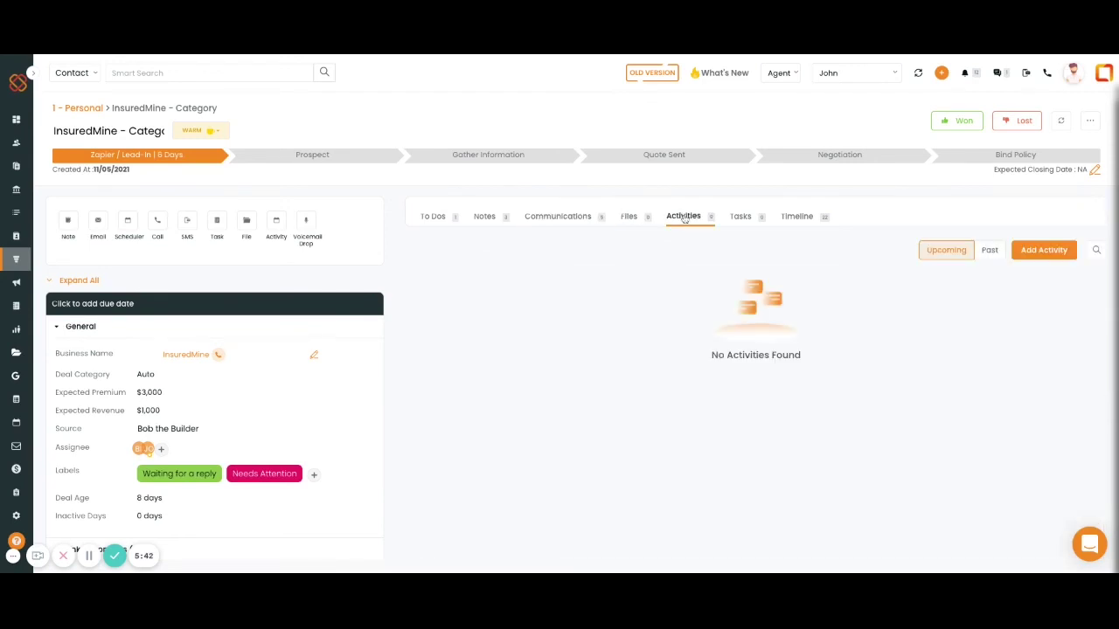
pyautogui.click(787, 220)
pyautogui.scroll(-5, 616, 405)
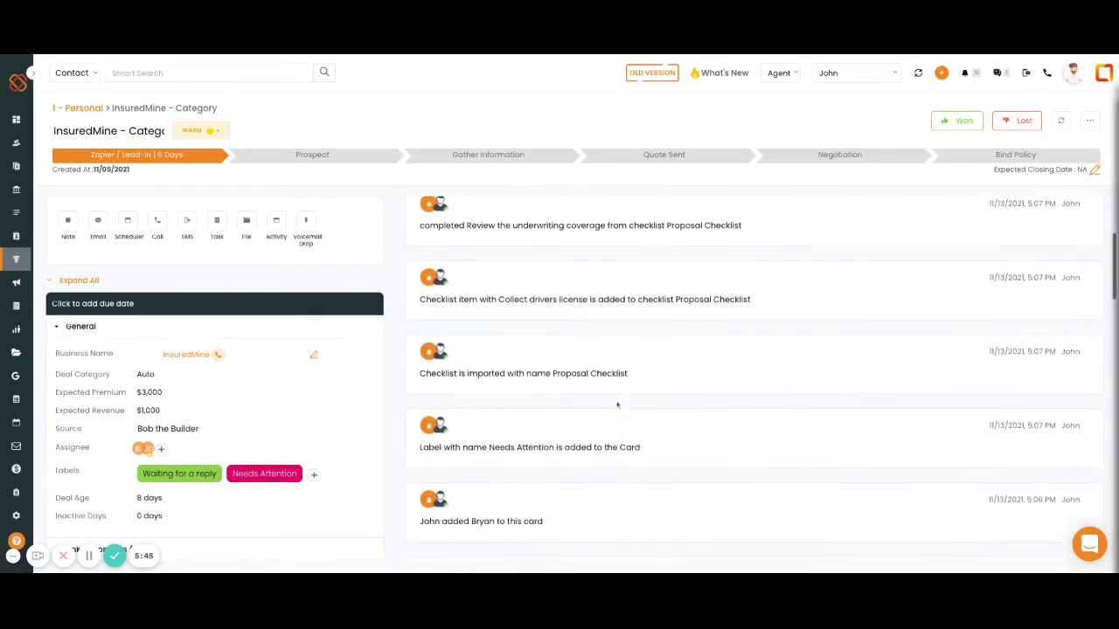
pyautogui.scroll(5, 753, 382)
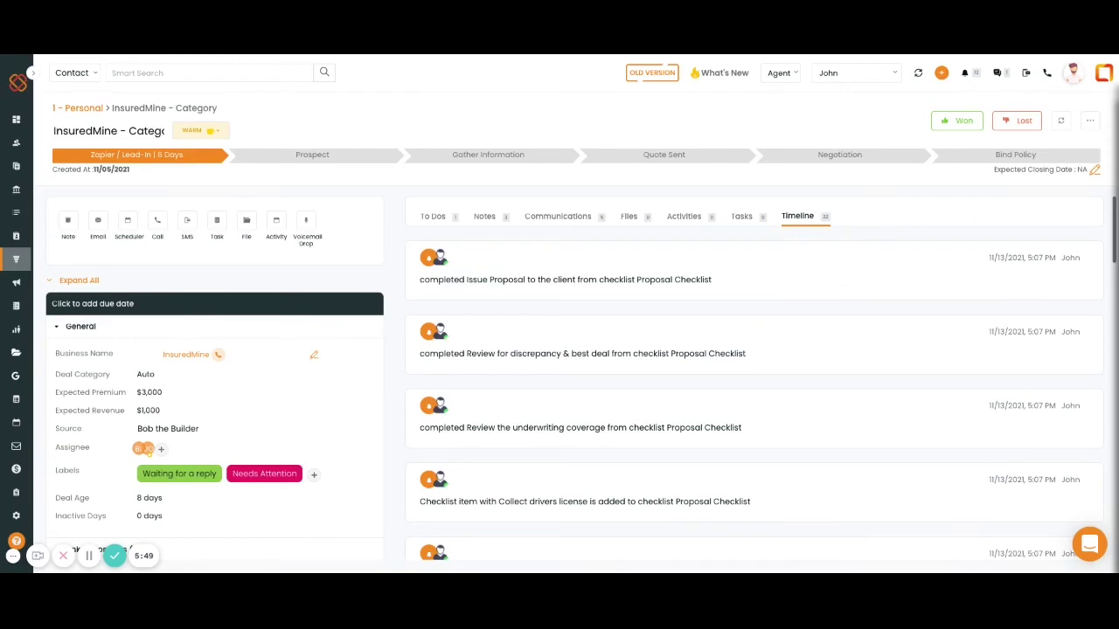
# Step: Try the Won status on Quote 1 and Quote 2 and close the form without submitting
pyautogui.click(959, 122)
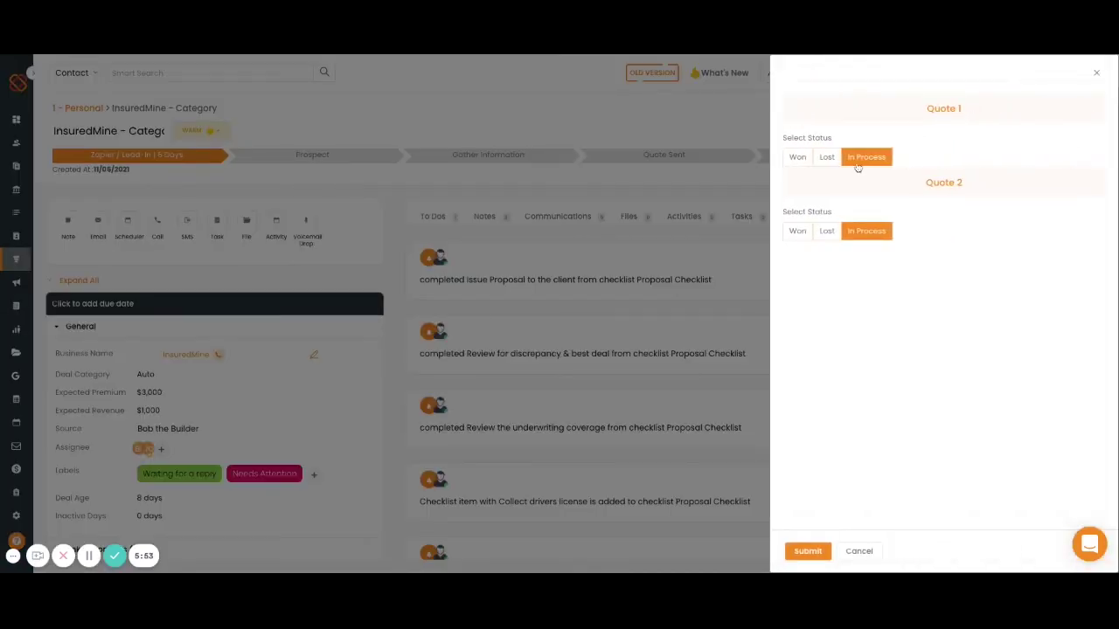
pyautogui.click(799, 159)
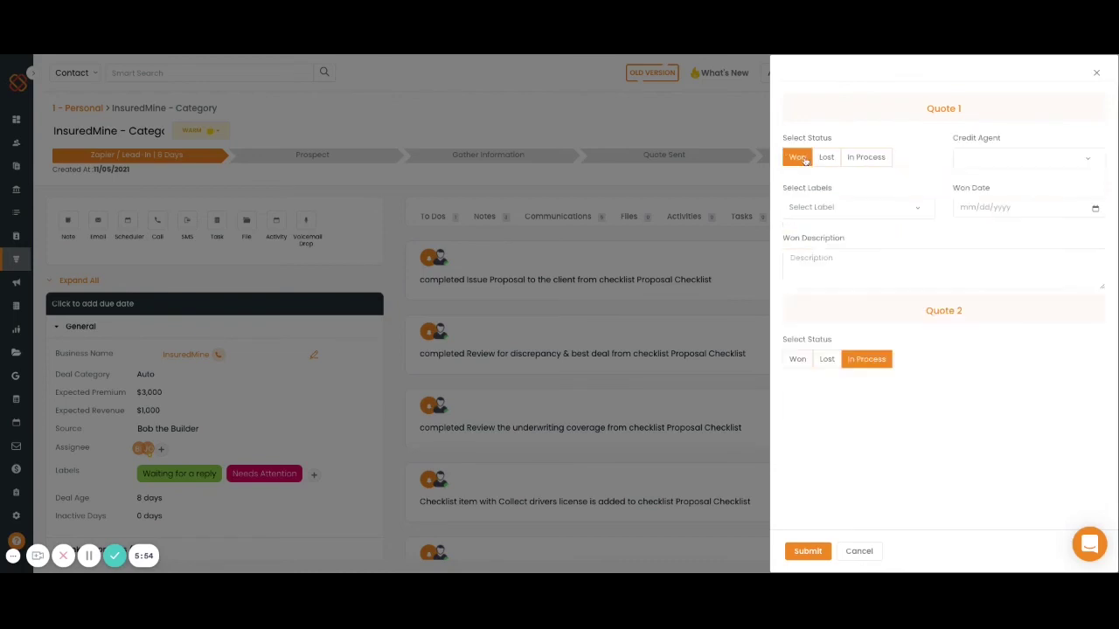
pyautogui.click(797, 360)
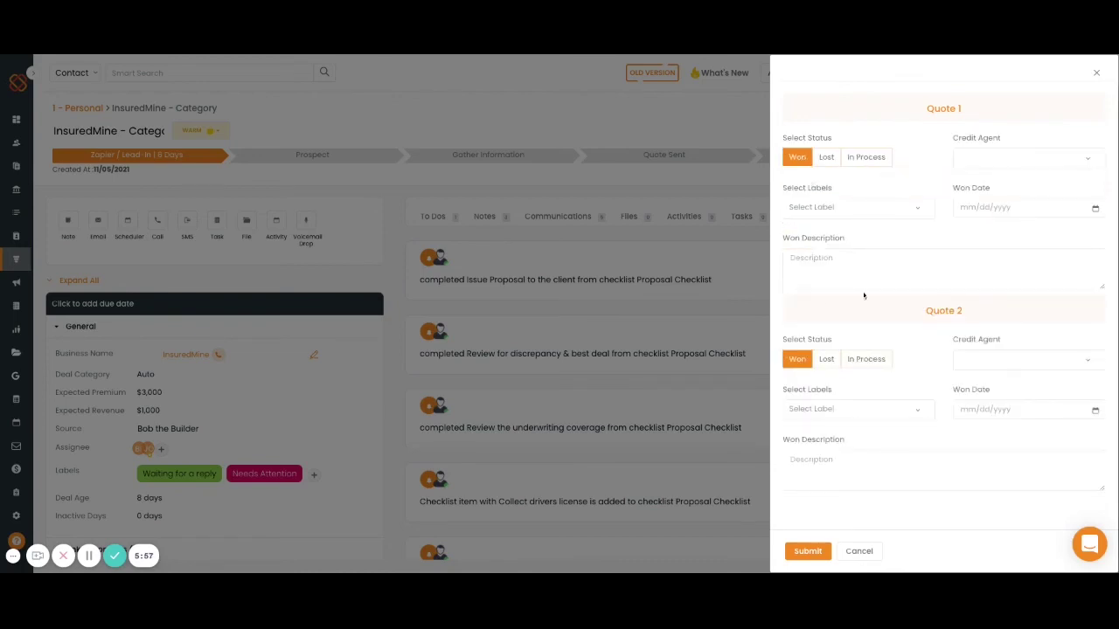
pyautogui.click(1097, 74)
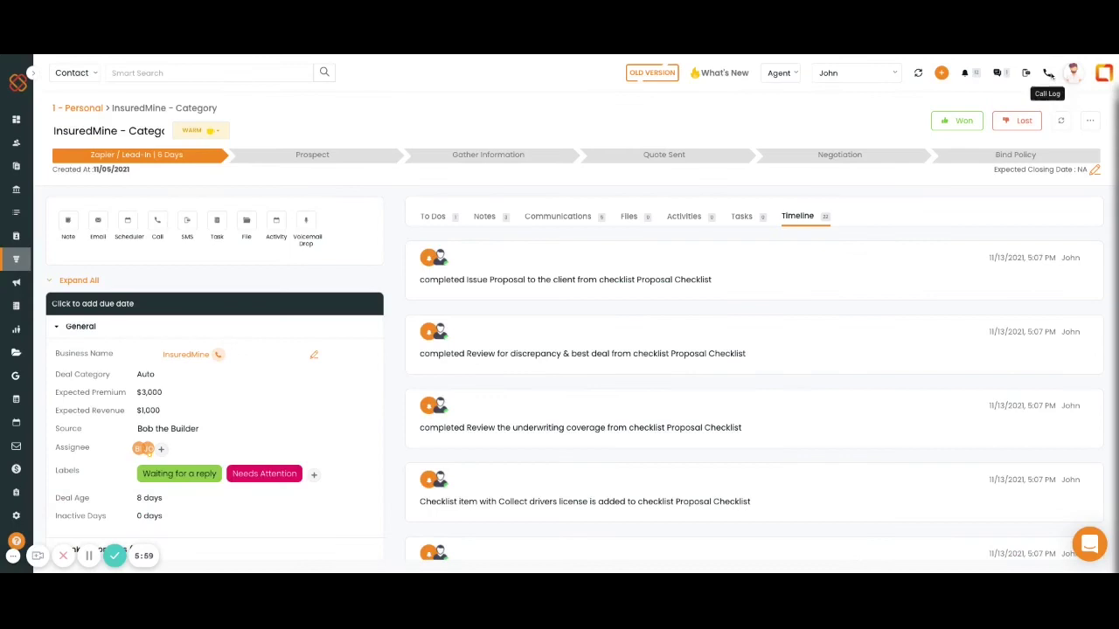
# Step: Set Quote 1's status to Lost and examine the lost reason choices and the x-date and reminder fields
pyautogui.click(1016, 121)
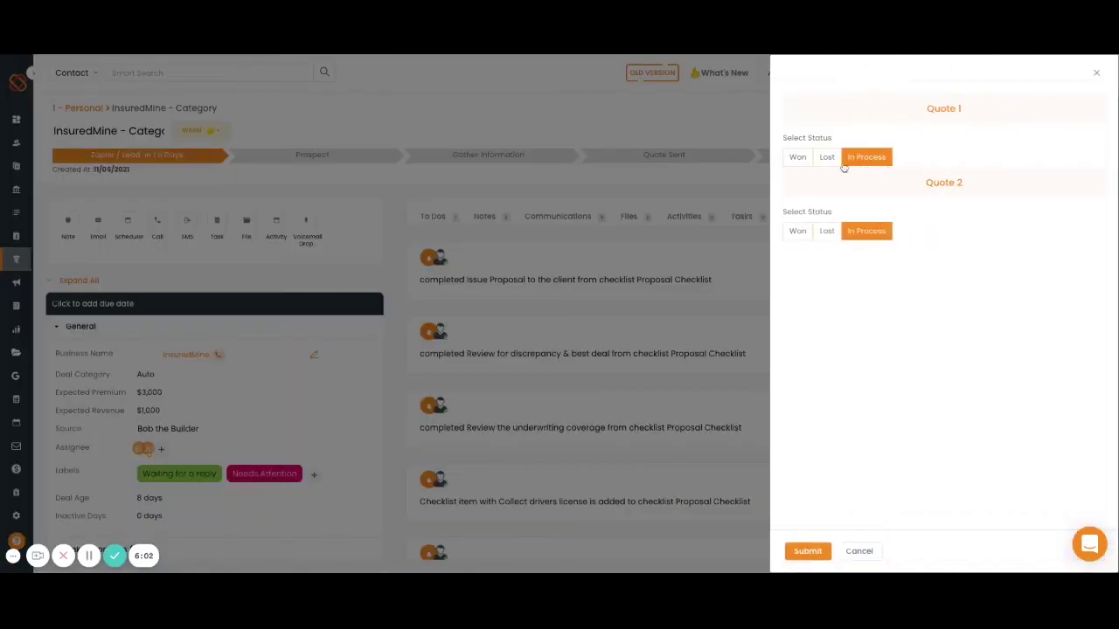
pyautogui.click(825, 161)
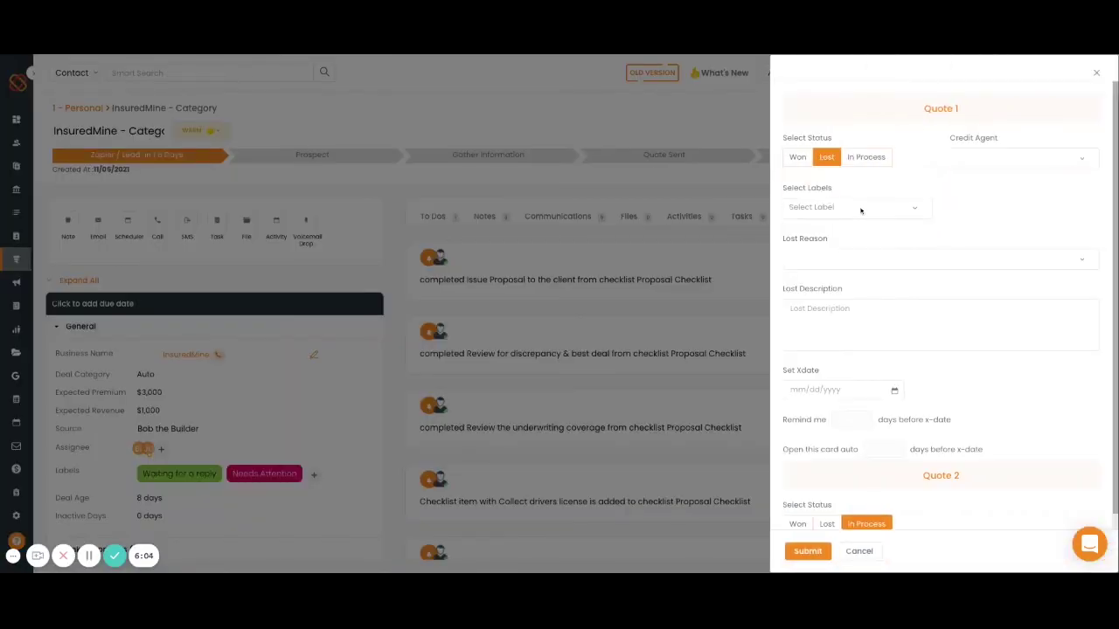
pyautogui.click(866, 264)
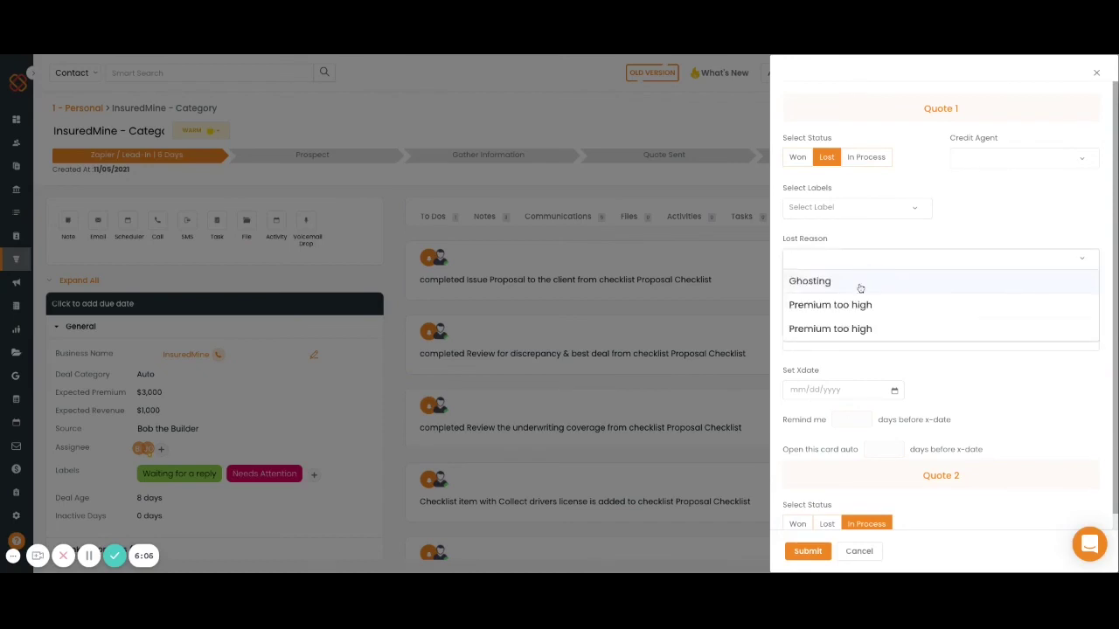
pyautogui.click(873, 240)
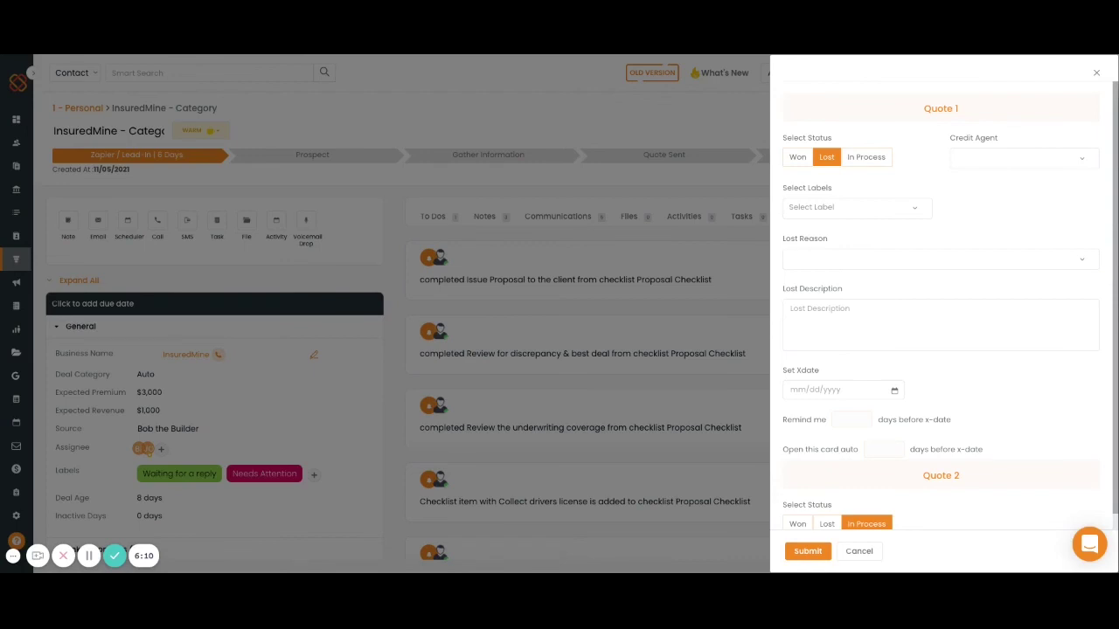
pyautogui.scroll(-1, 836, 387)
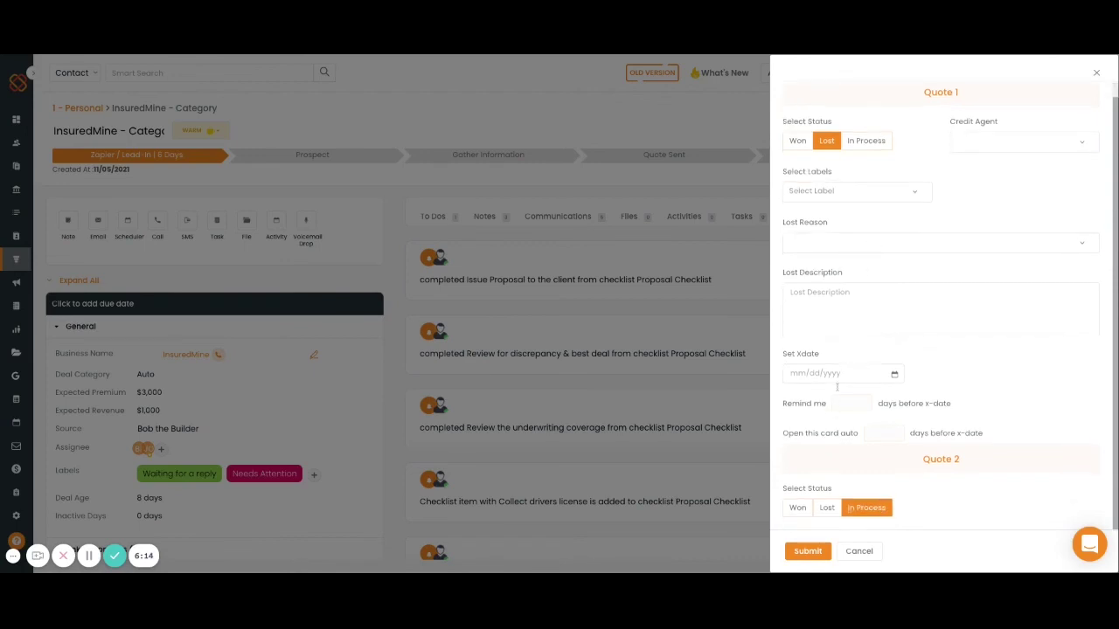